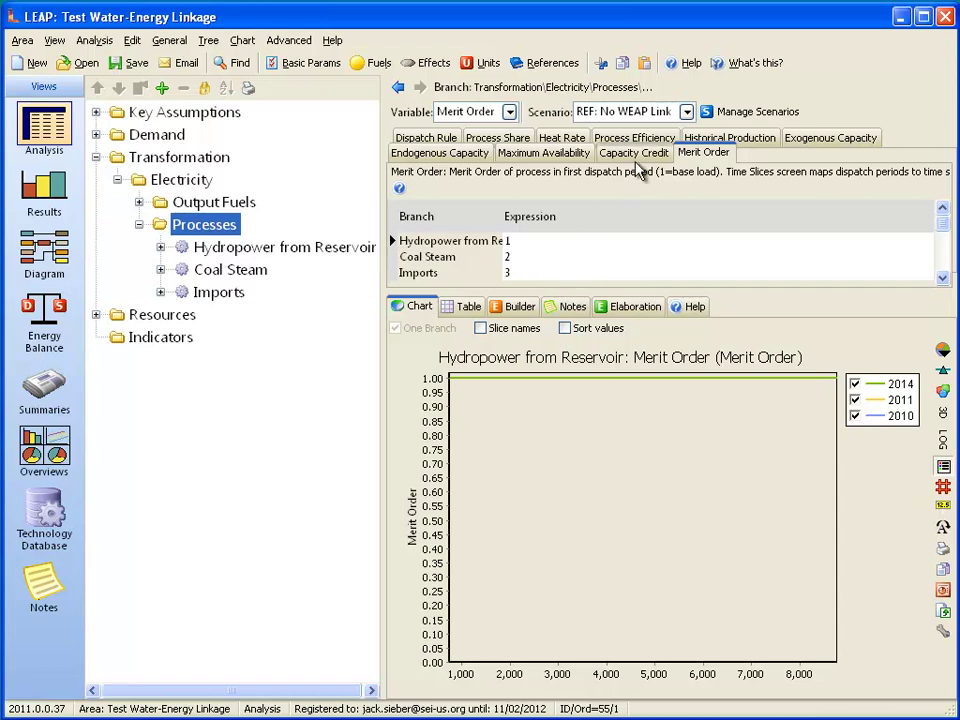
Check the processes' exogenous capacity and maximum availability values, then move to the Results view.
left_click(788, 142)
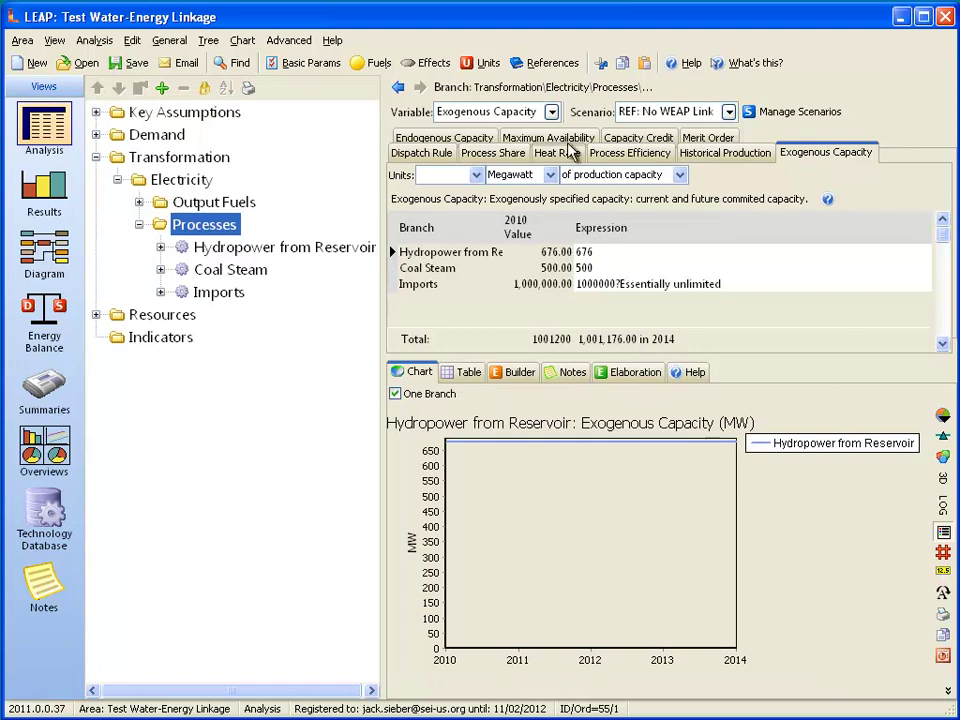
left_click(560, 140)
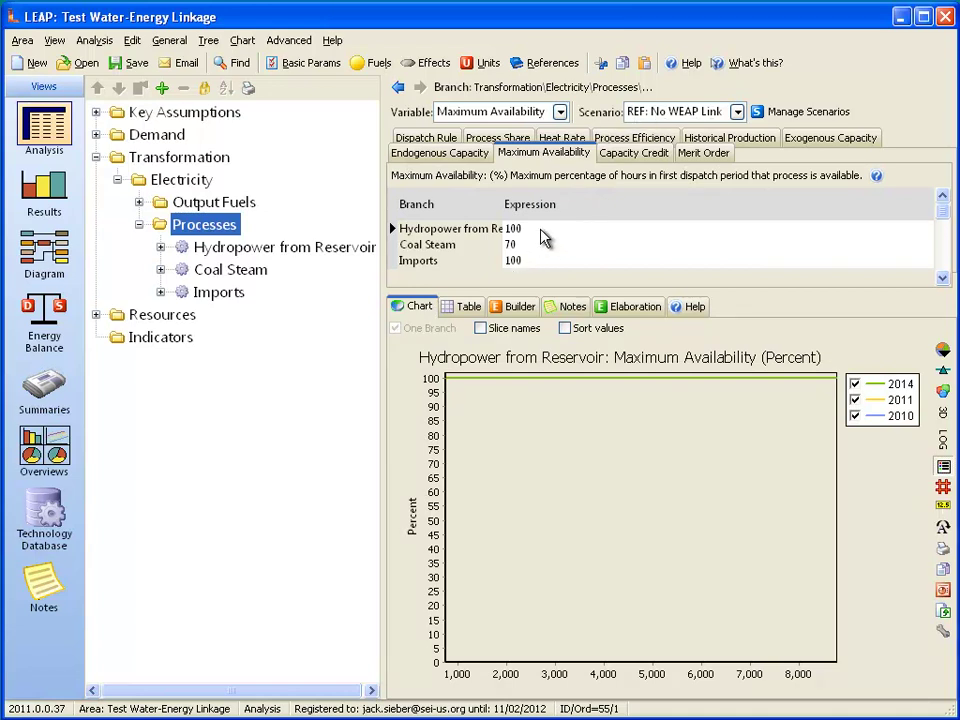
left_click(60, 201)
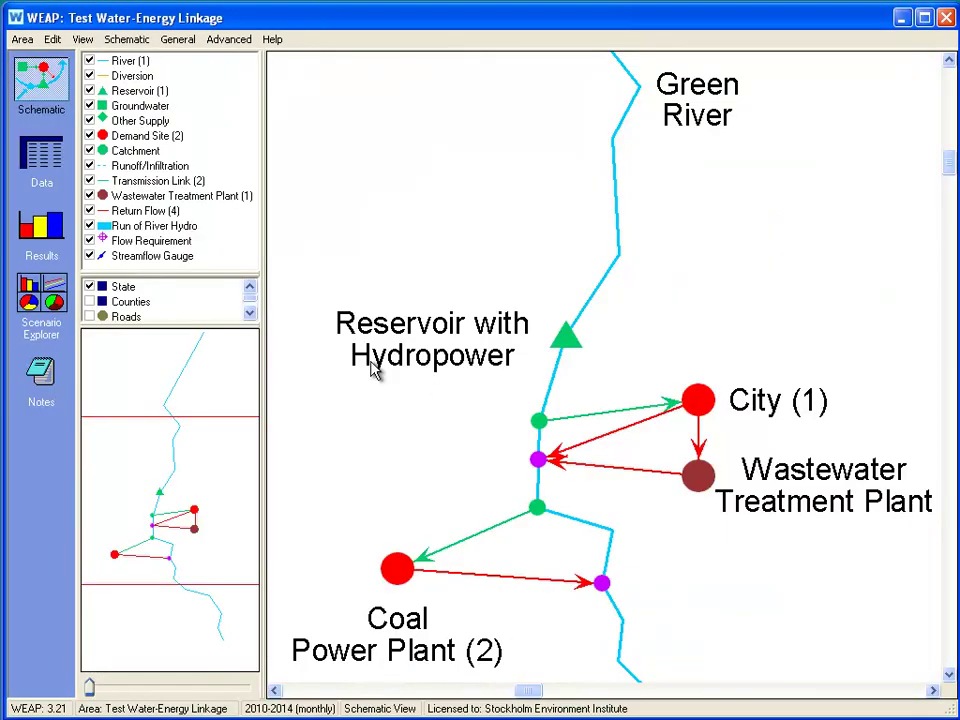
Chart reservoir hydropower generation as monthly averages, then as annual totals for 2010–2014.
left_click(41, 232)
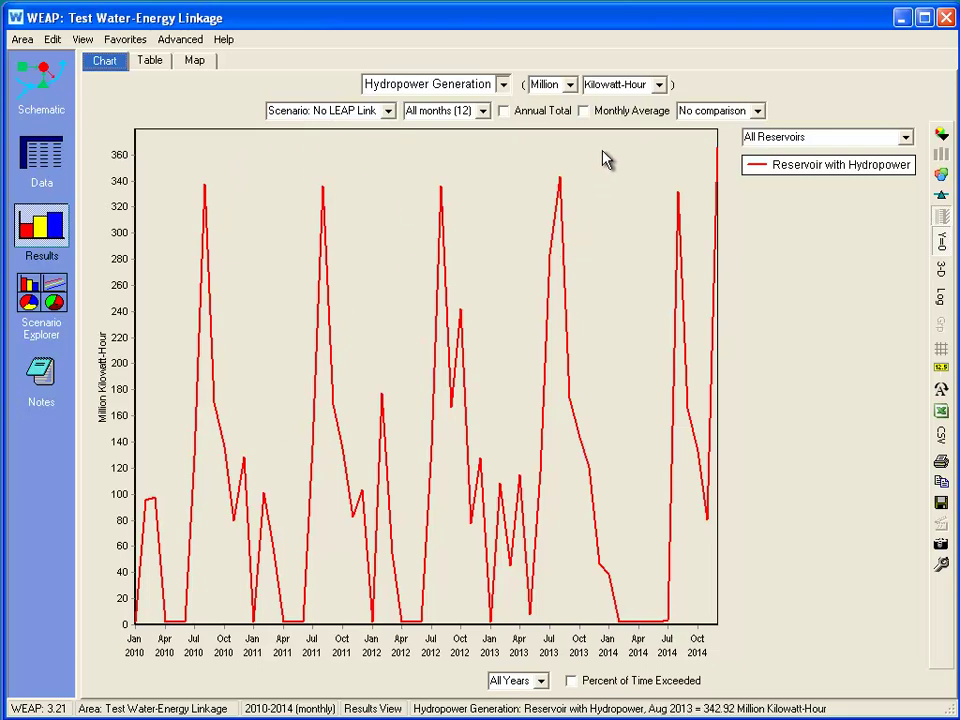
left_click(598, 113)
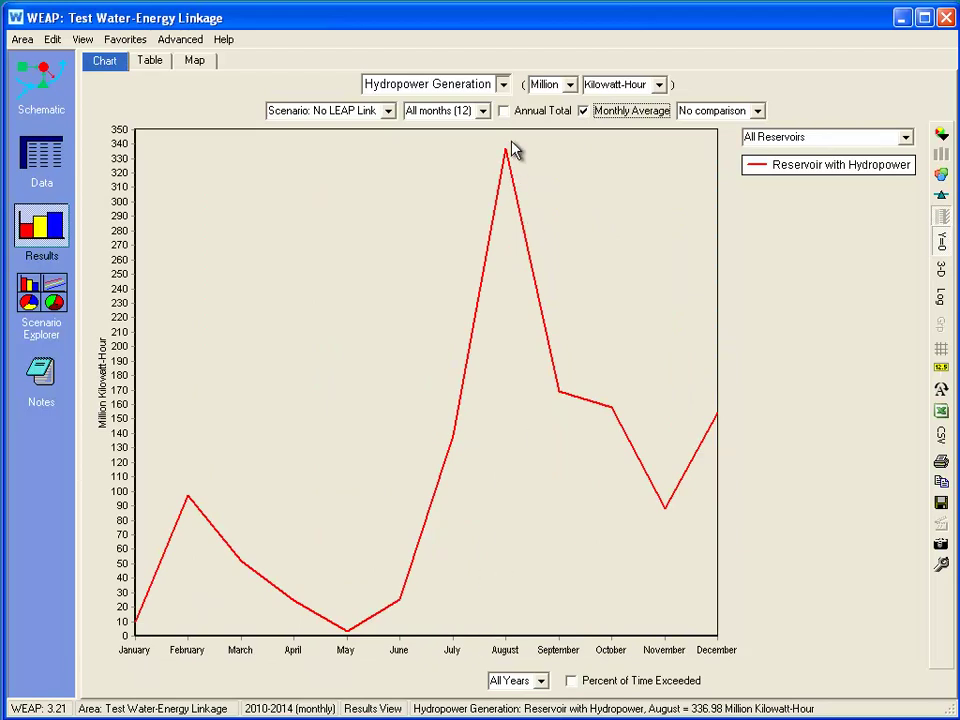
left_click(505, 111)
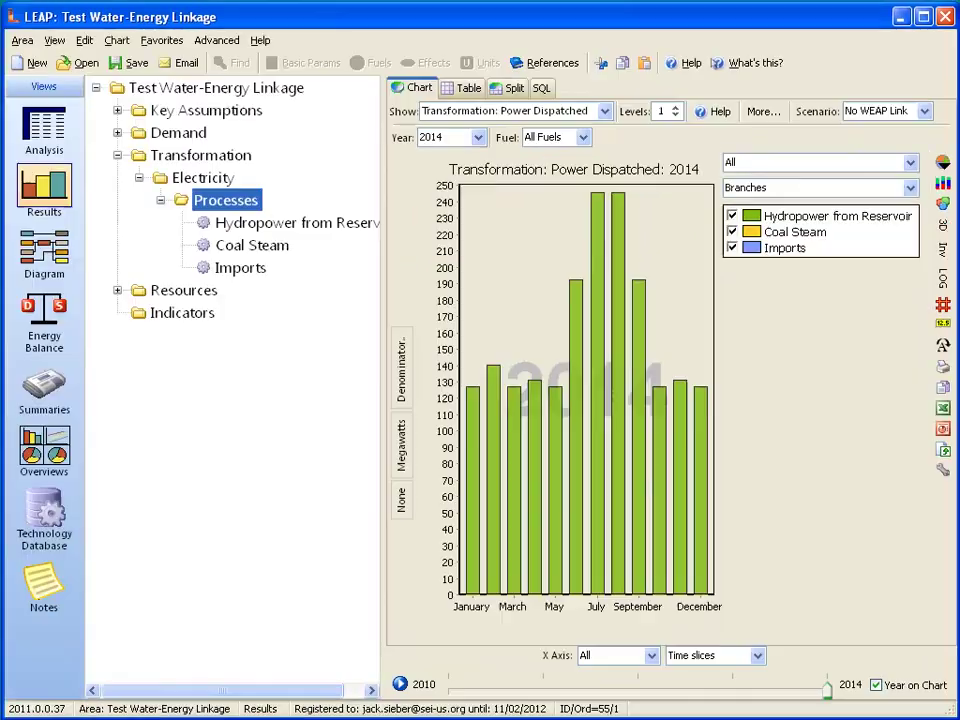
left_click(224, 44)
Review the LEAP–WEAP area, scenario and month mapping, then return to the Analysis data.
left_click(235, 177)
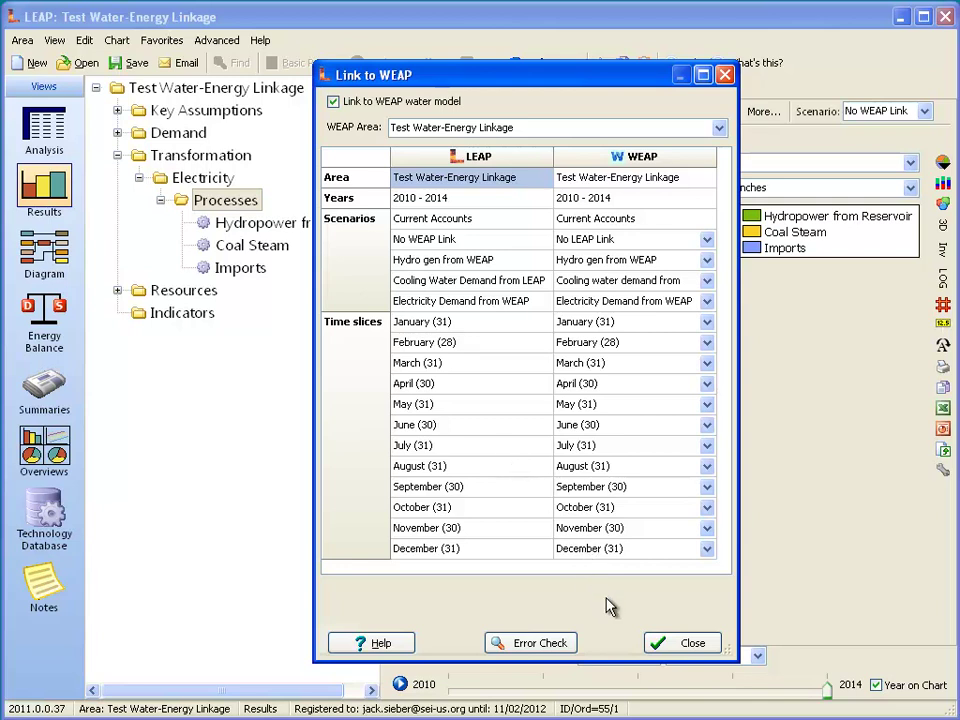
left_click(666, 643)
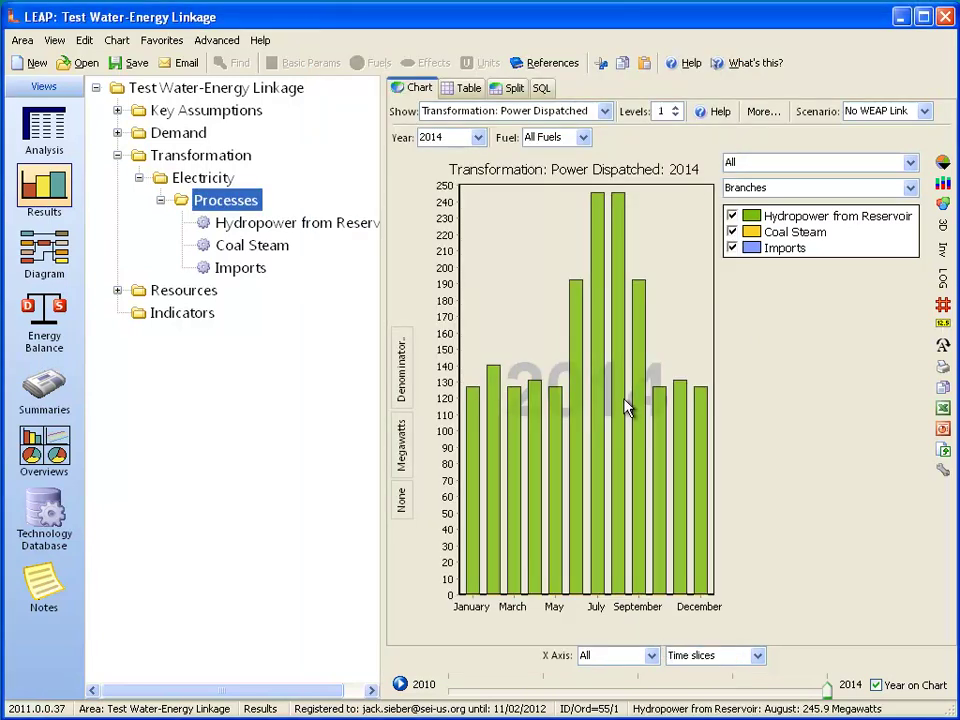
left_click(55, 135)
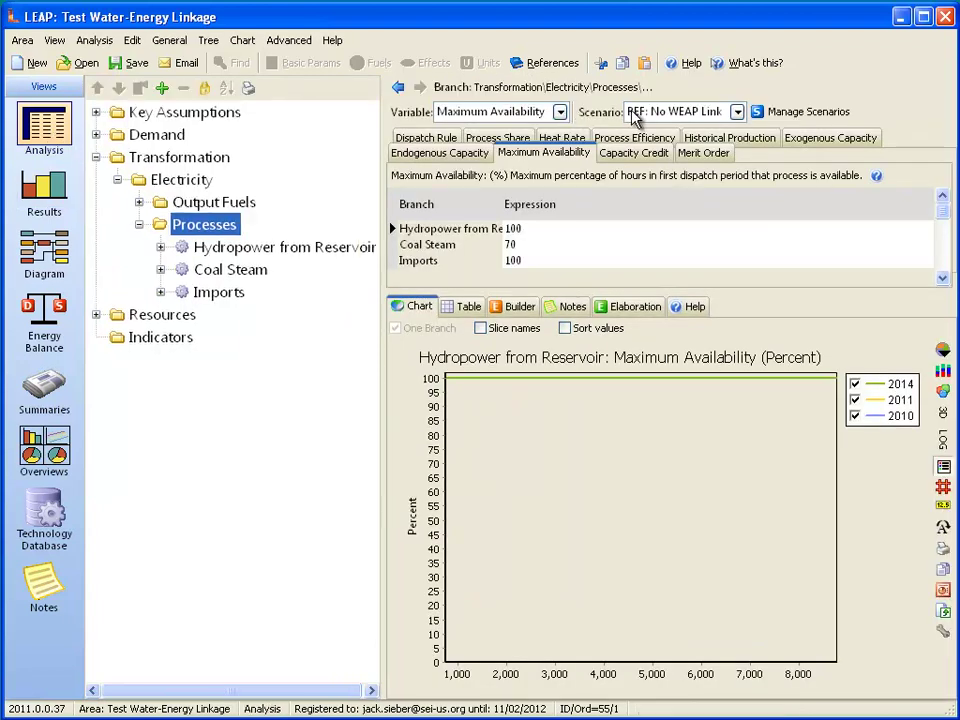
Show hydropower's WEAP-driven maximum availability under Hydro gen from WEAP, then open the dispatch results.
left_click(736, 111)
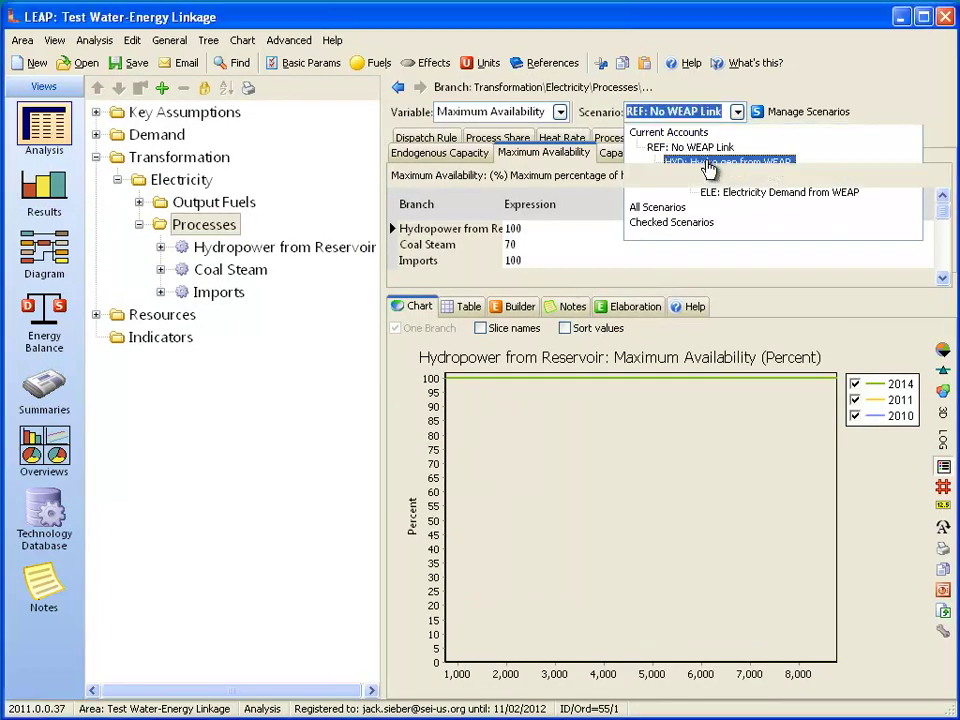
left_click(708, 164)
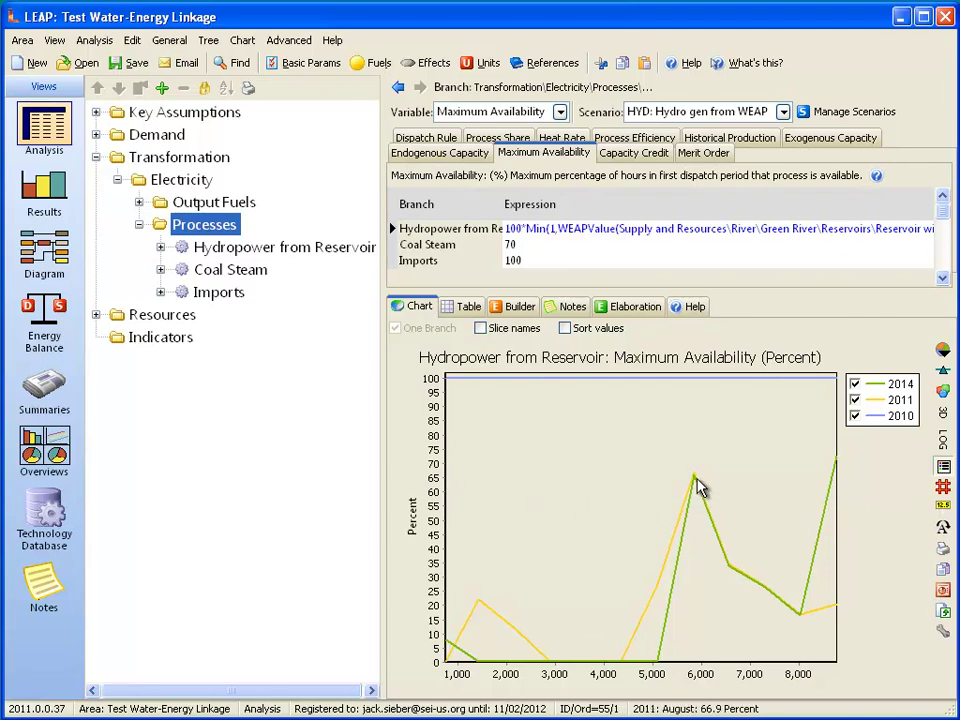
left_click(53, 200)
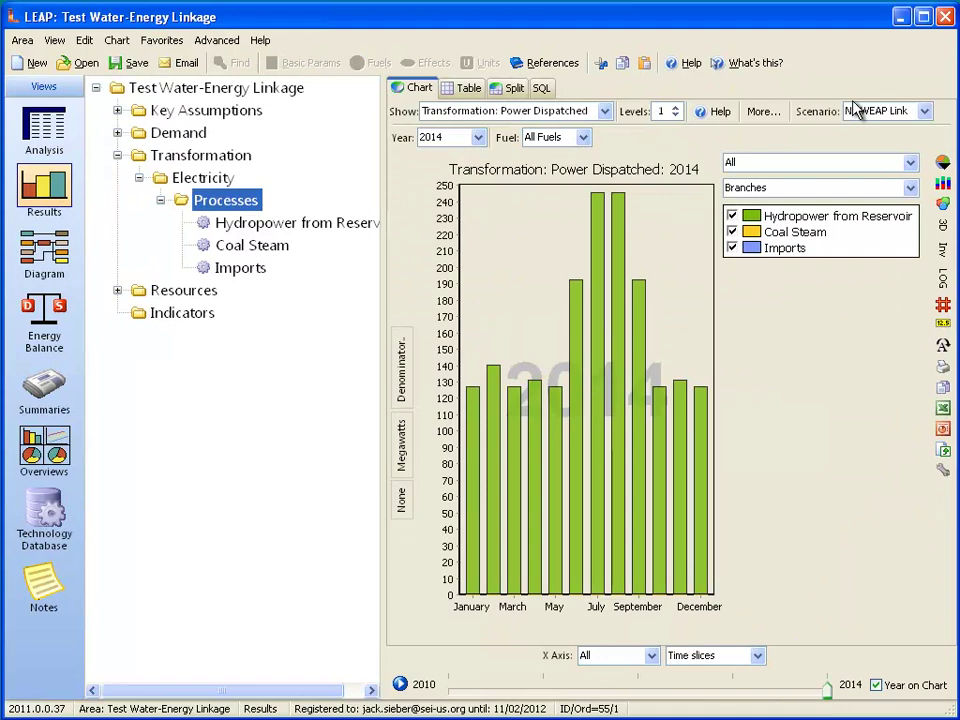
Tabulate 2014 monthly hydropower and coal steam dispatch under Hydro gen from WEAP, then switch to WEAP.
left_click(925, 112)
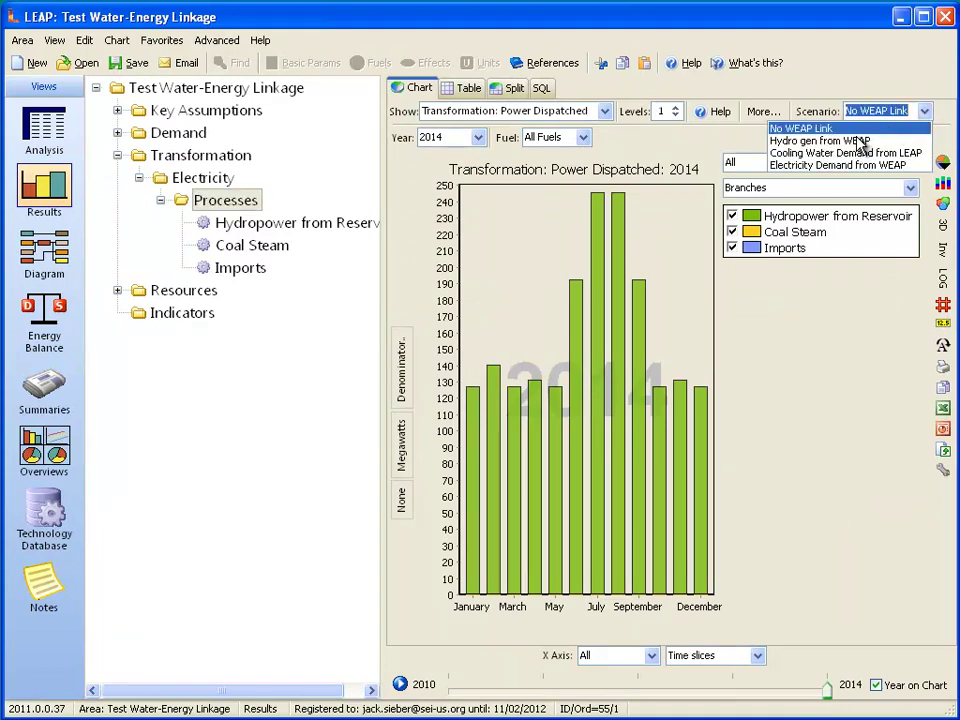
left_click(864, 139)
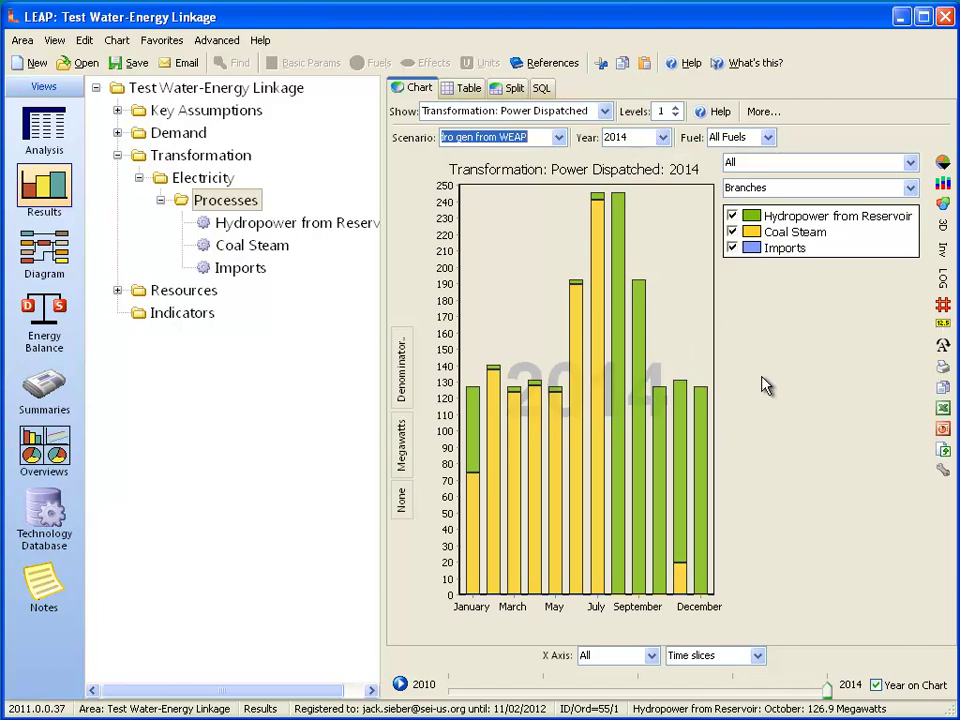
left_click(472, 88)
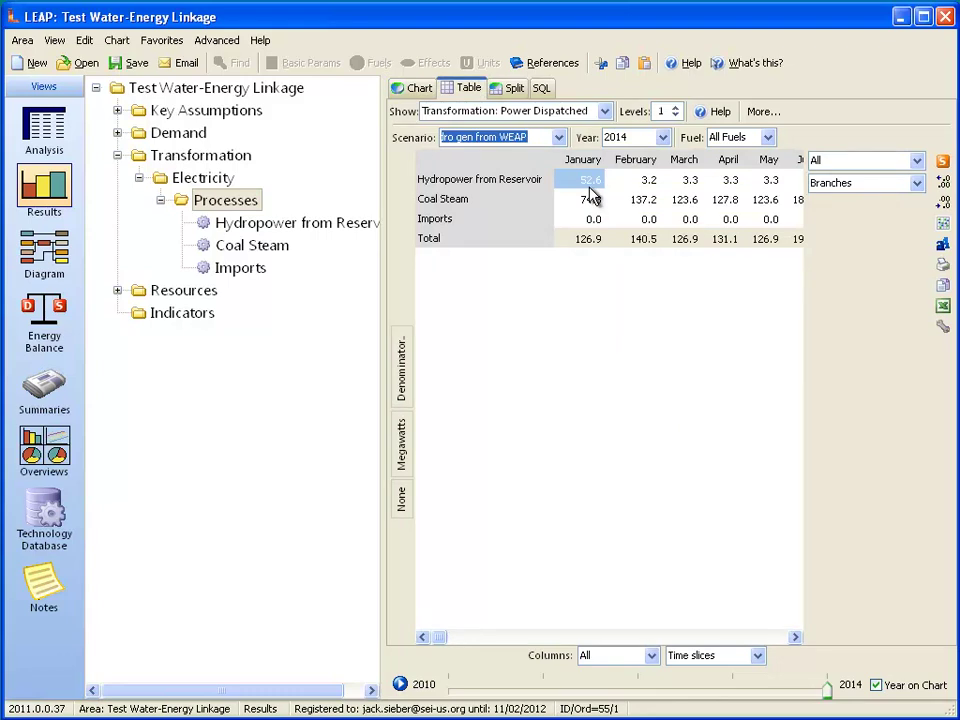
key("alt+Tab")
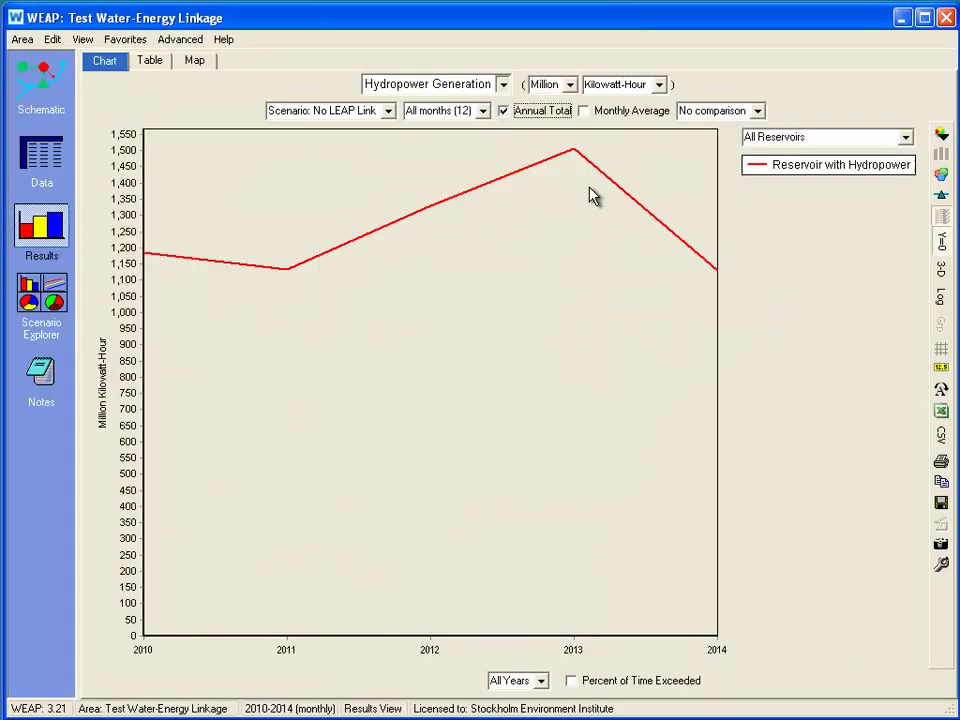
left_click(659, 86)
Tabulate WEAP's 2014 monthly hydropower generation in megawatts (January 52.59 MW), then return to LEAP.
left_click(526, 332)
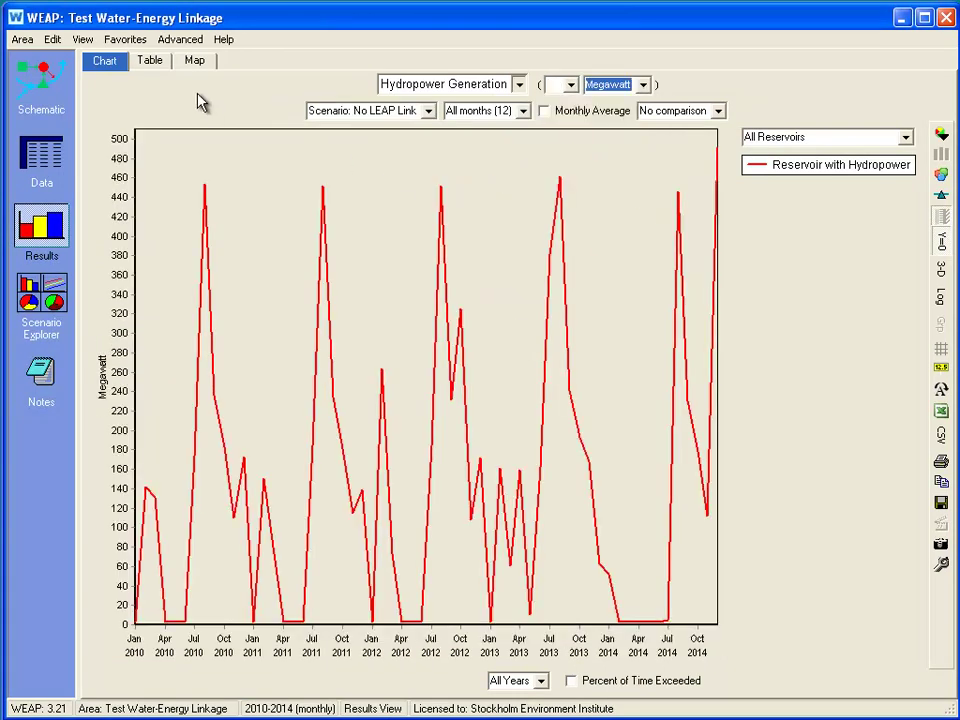
left_click(150, 61)
left_click_drag(168, 660, 915, 664)
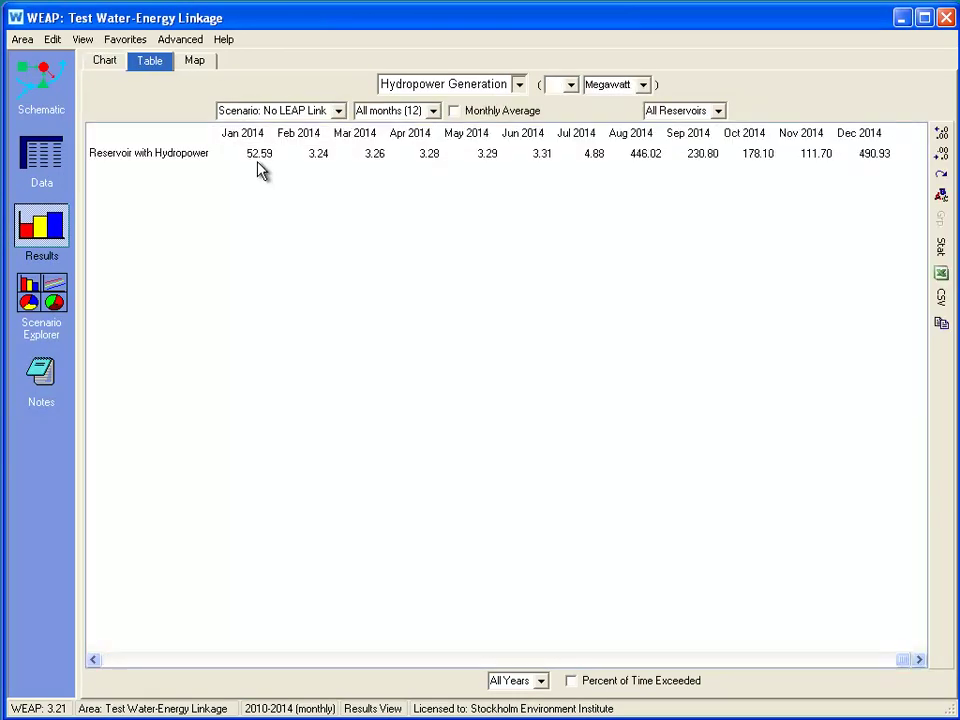
key("alt+Tab")
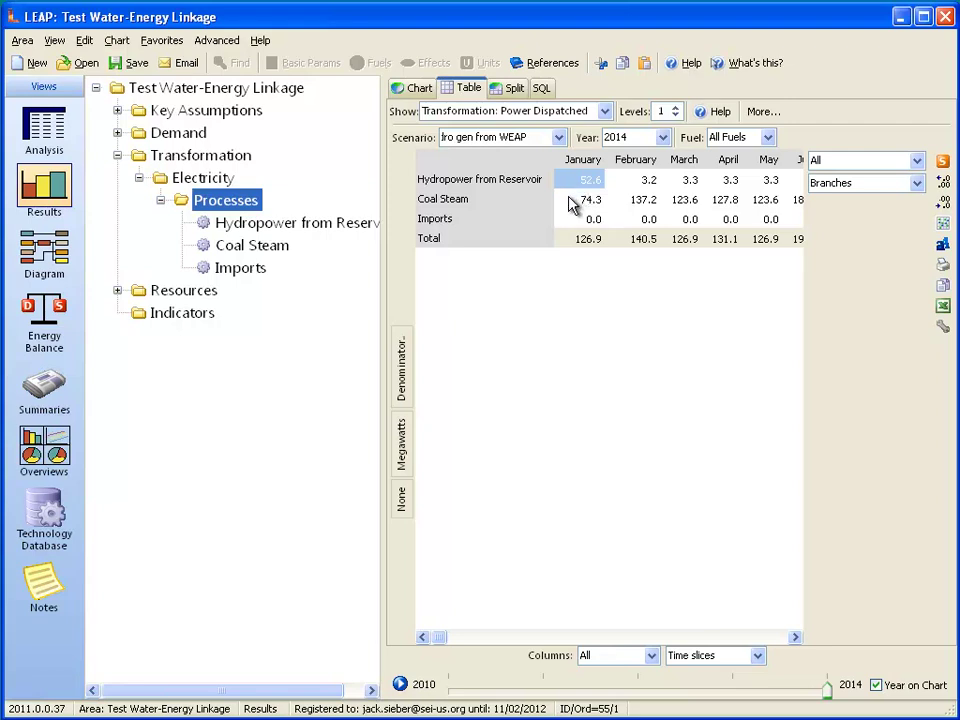
Chart stacked hydropower and coal steam dispatch for 2013 and 2012, then show WEAP's river schematic.
left_click(403, 88)
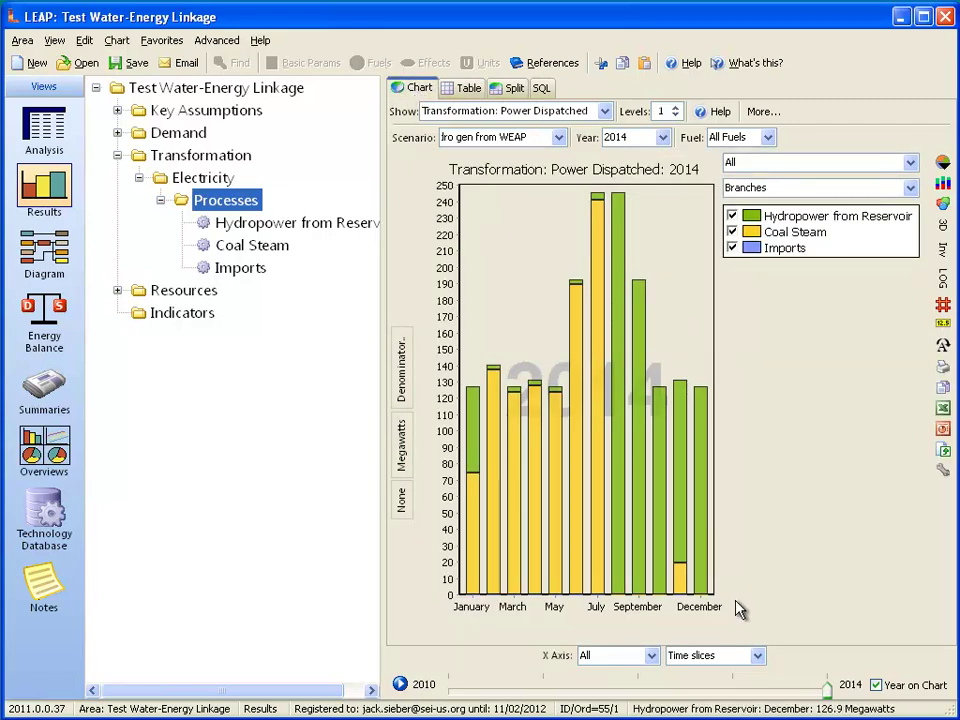
left_click(763, 694)
left_click_drag(750, 698, 825, 696)
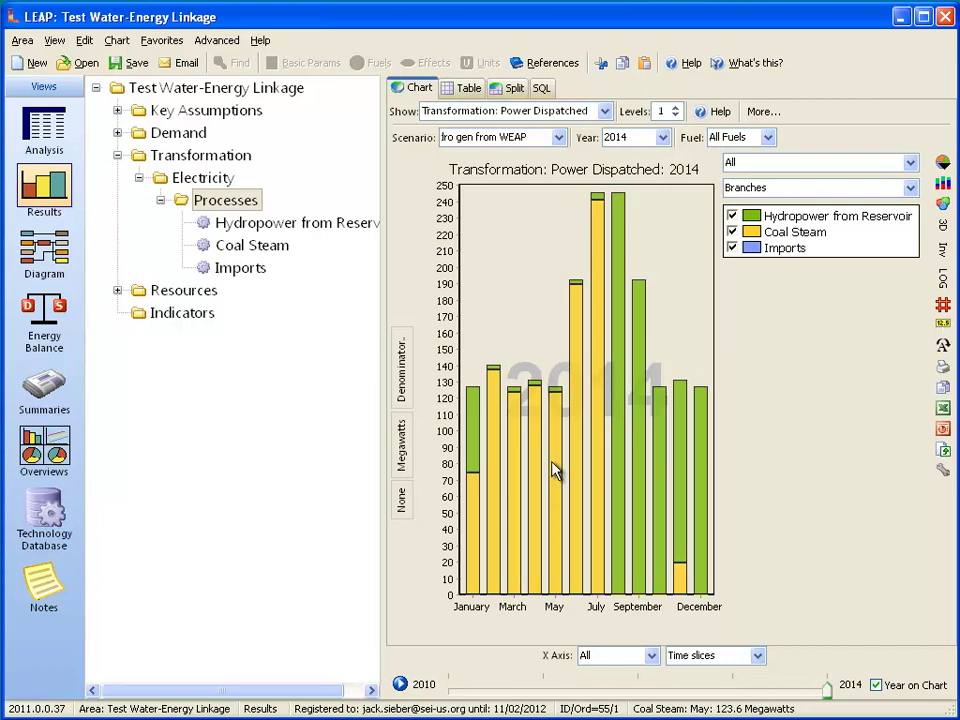
key("alt+Tab")
left_click(64, 110)
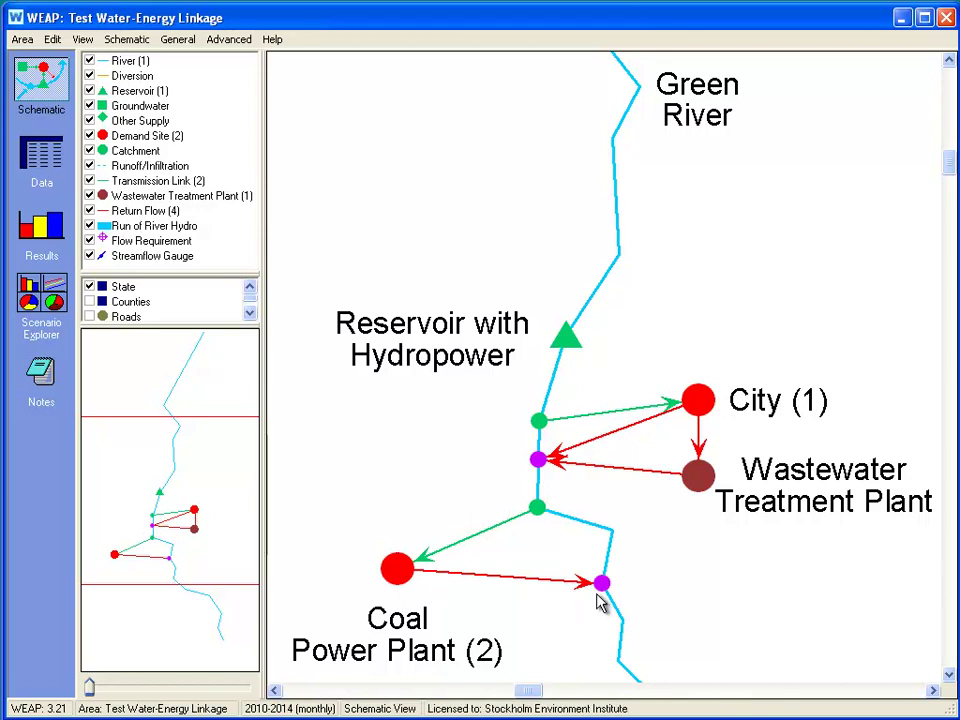
Inspect Coal Power Plant demand data under Cooling water demand from LEAP, then chart reservoir storage volume and zones.
left_click(40, 155)
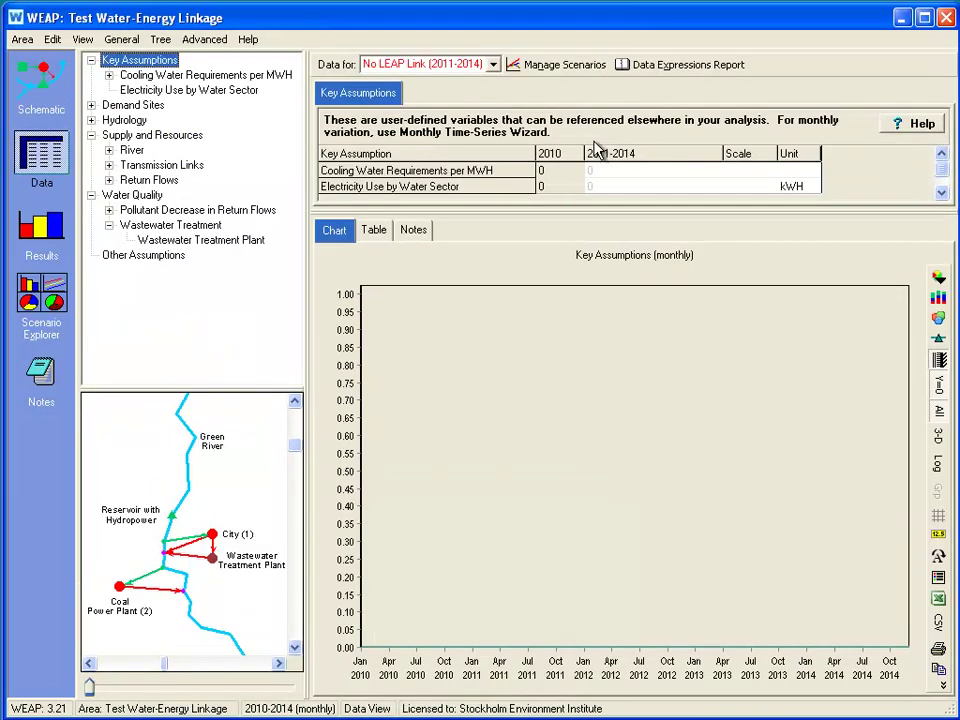
left_click(493, 64)
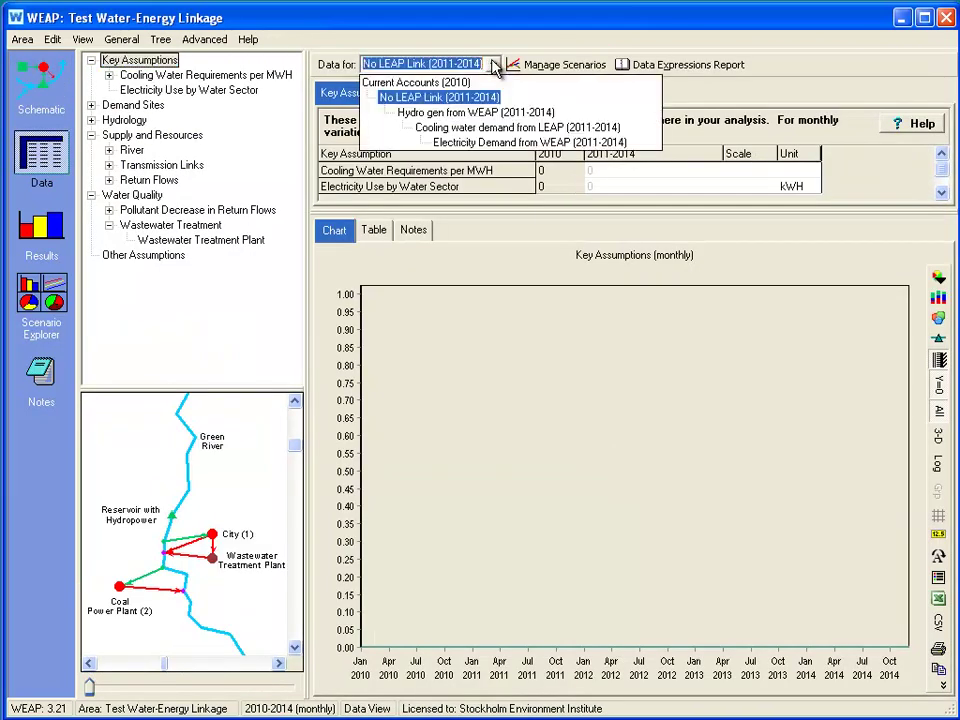
left_click(470, 127)
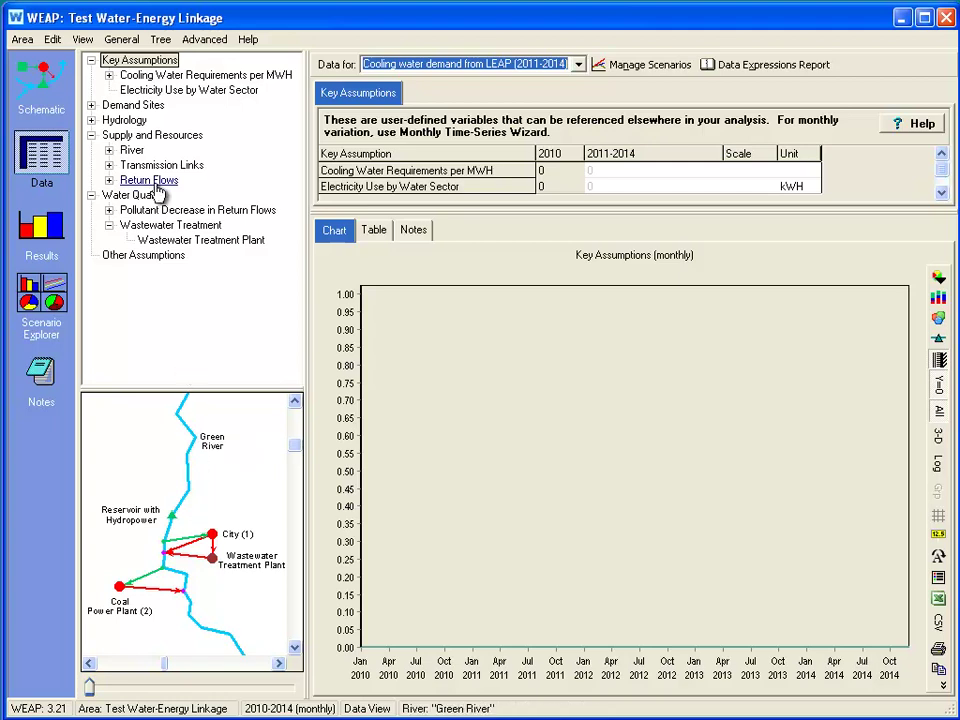
left_click(91, 105)
left_click(148, 136)
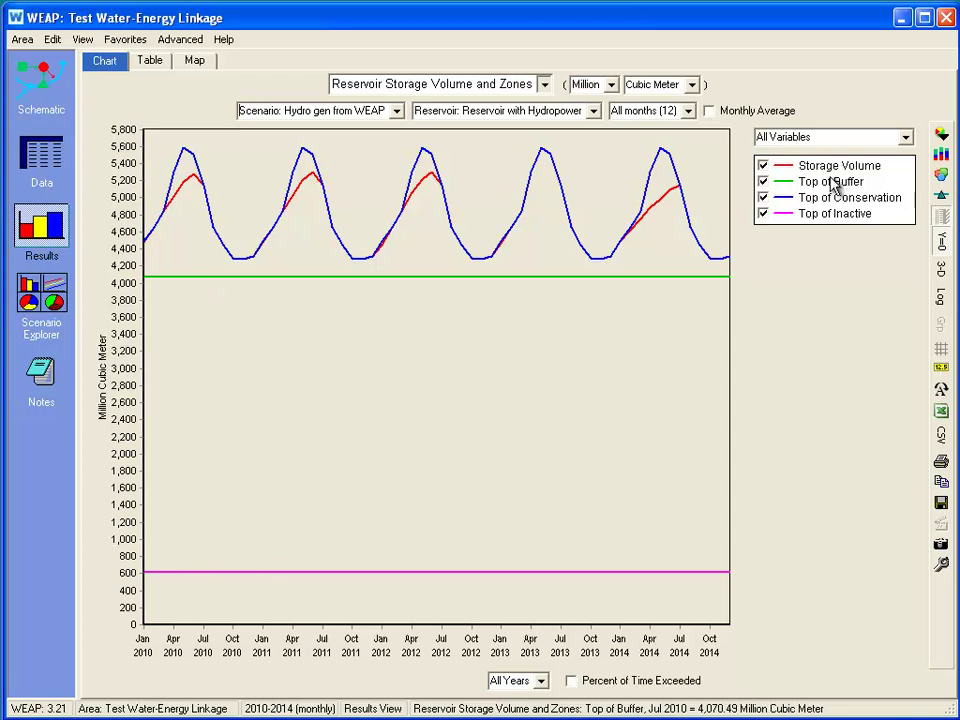
left_click(448, 112)
Chart City and Coal Power Plant demand coverage under Cooling water demand from LEAP, then return to LEAP's Analysis data.
left_click(396, 111)
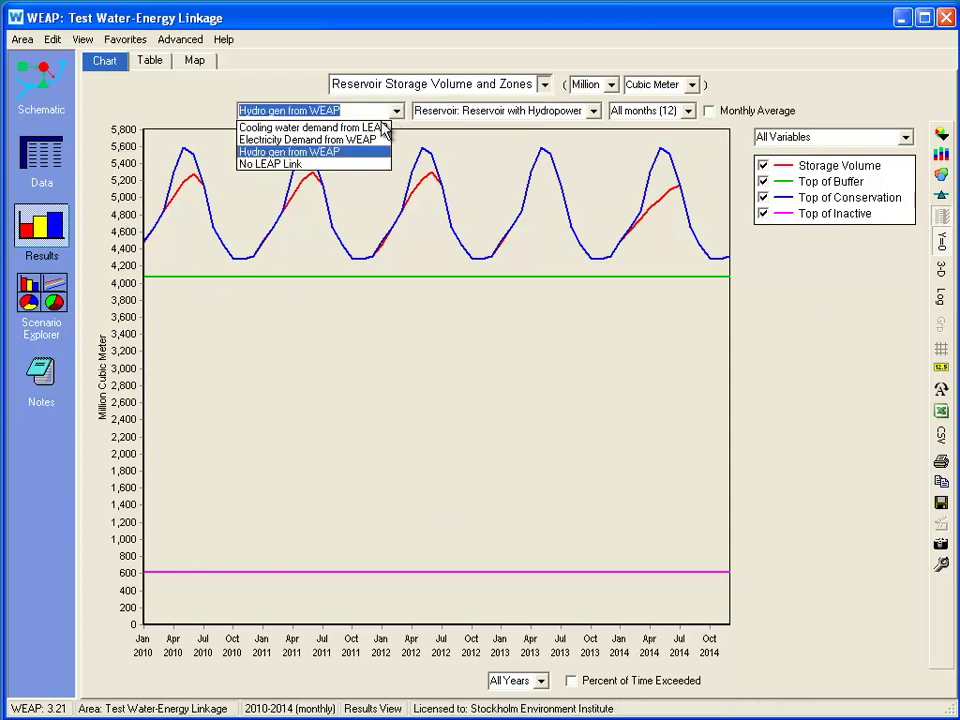
left_click(316, 129)
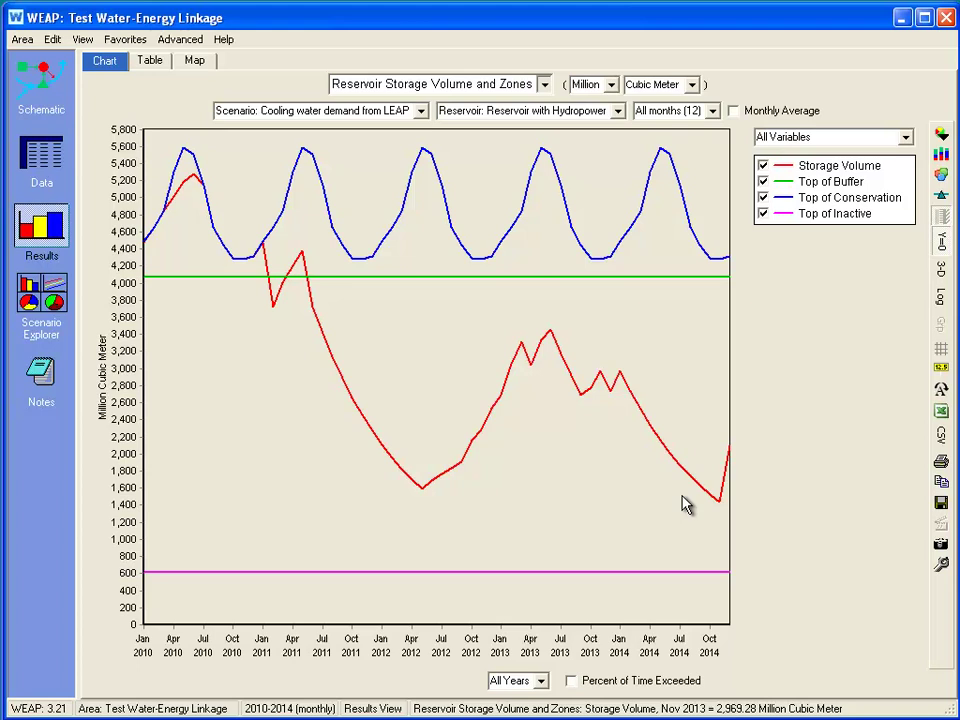
left_click(543, 86)
mouse_move(440, 107)
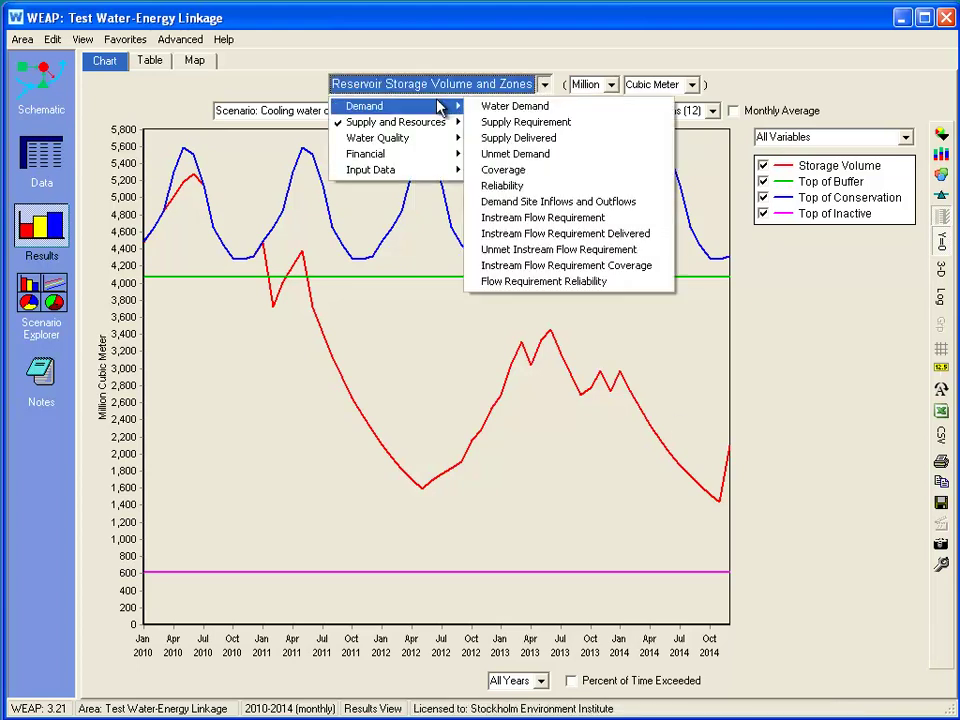
left_click(503, 170)
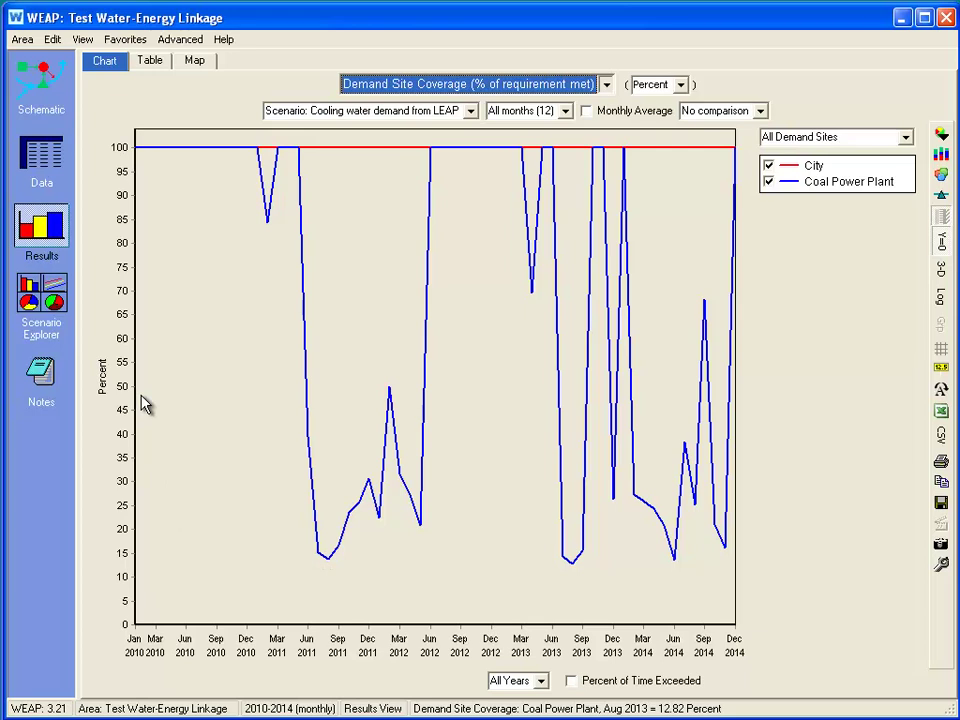
key("alt+Tab")
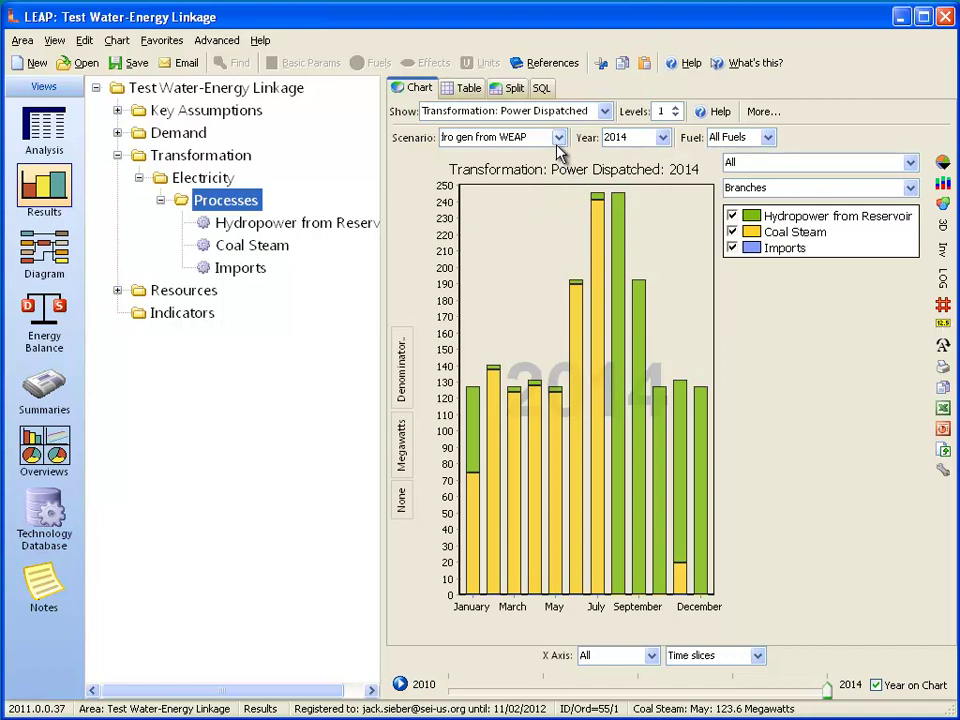
left_click(44, 130)
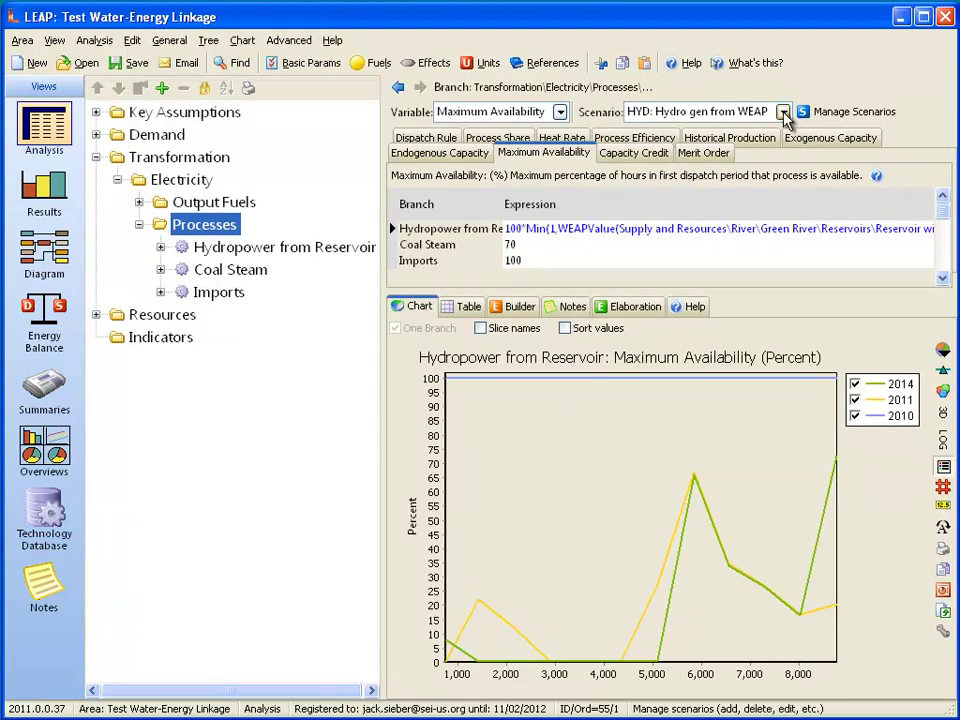
Under Cooling Water Demand from LEAP, label Coal Steam's availability chart with month names, then open Results.
left_click(783, 112)
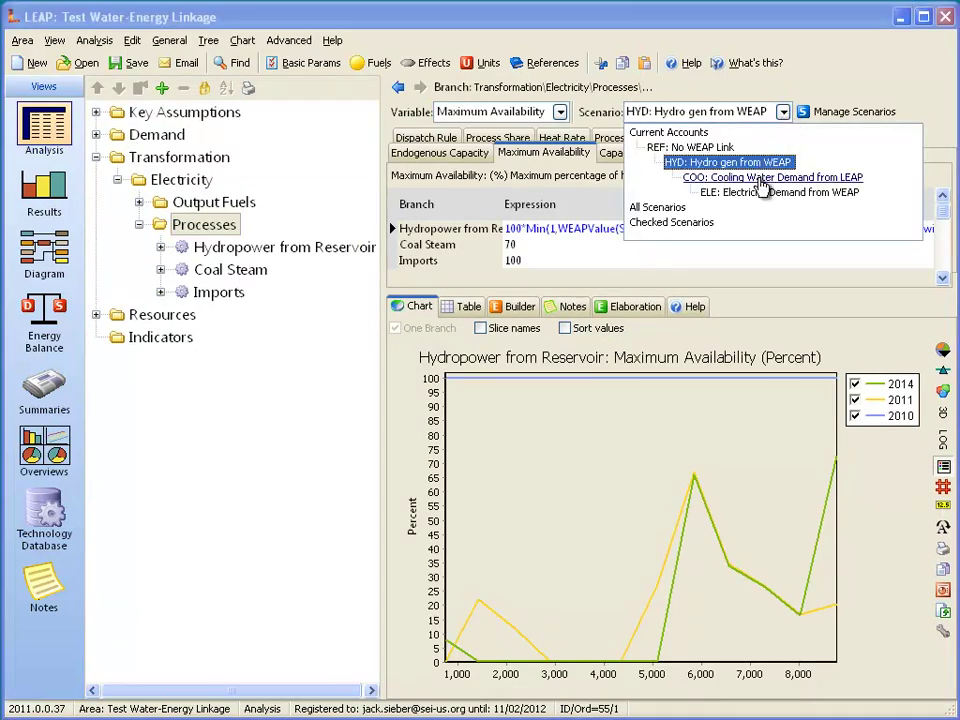
left_click(761, 180)
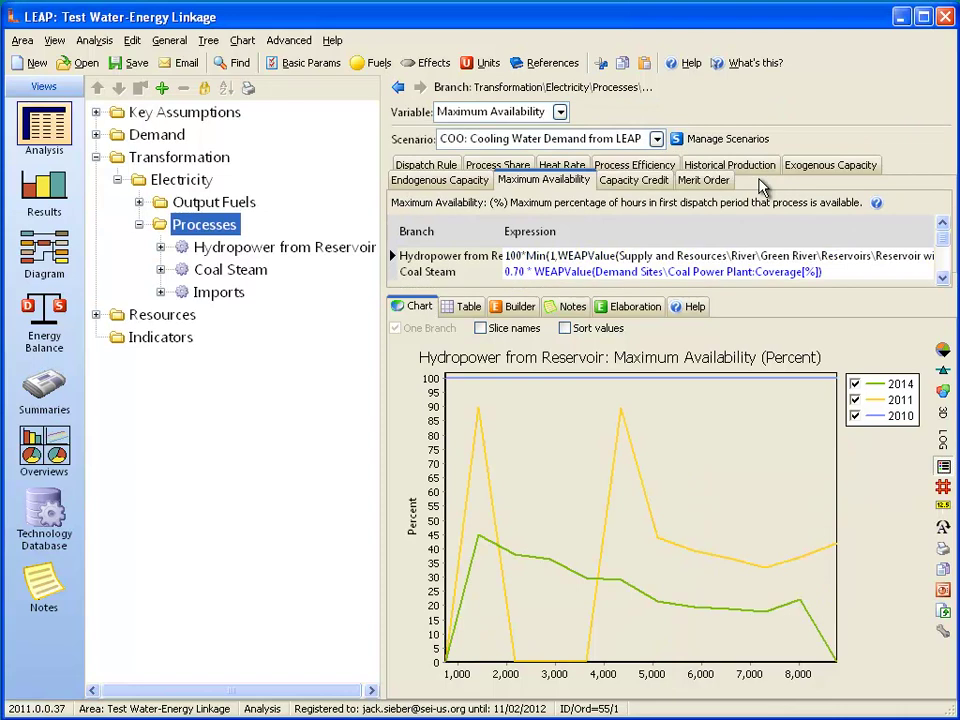
left_click(556, 274)
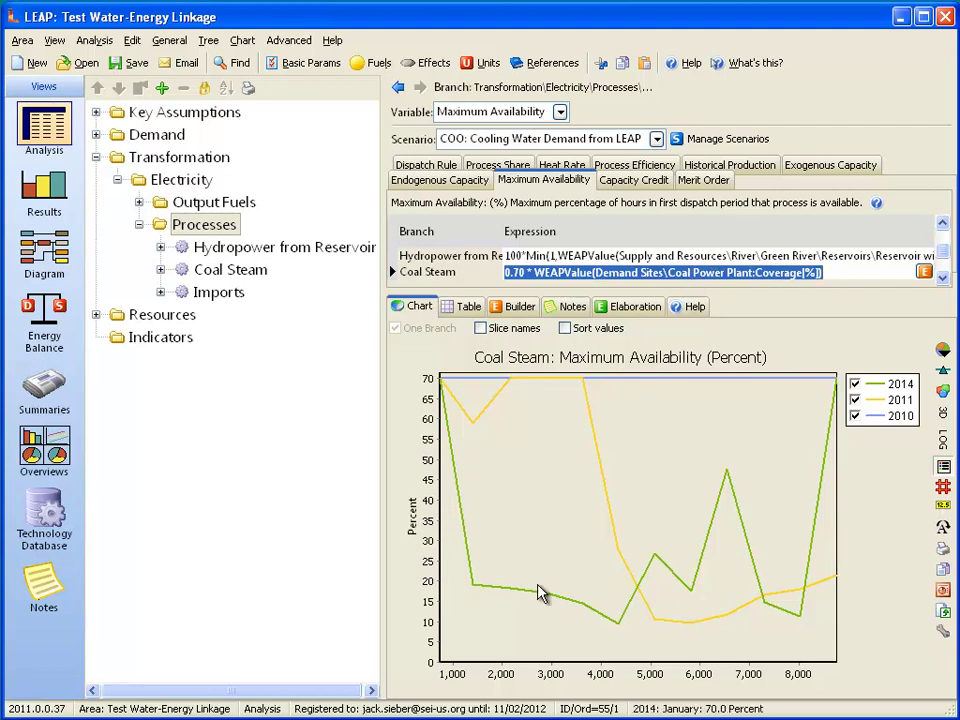
left_click(480, 328)
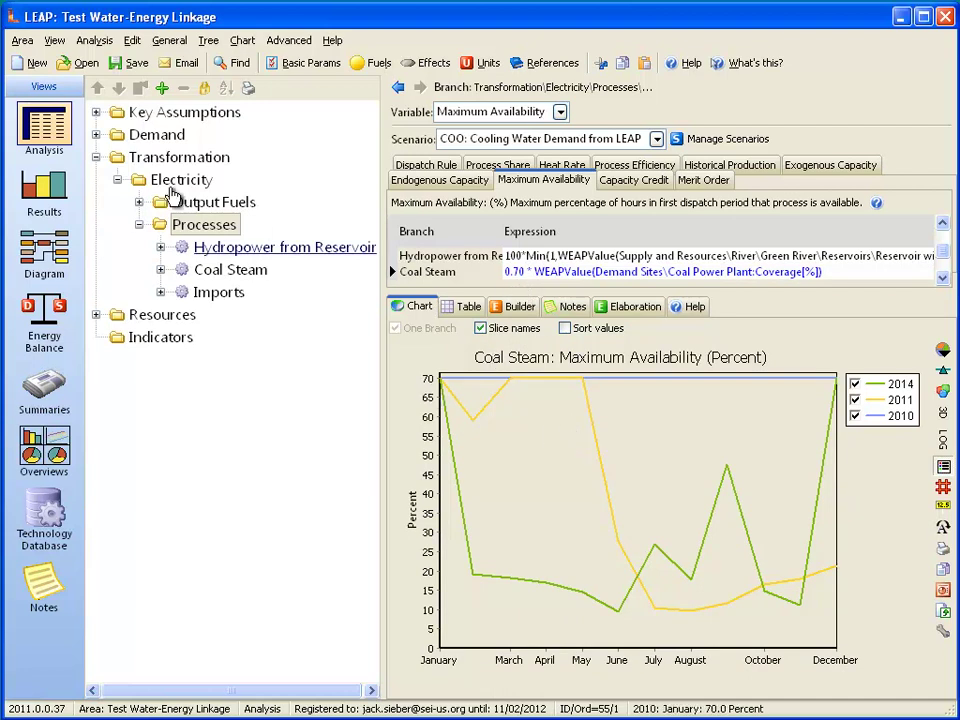
left_click(55, 195)
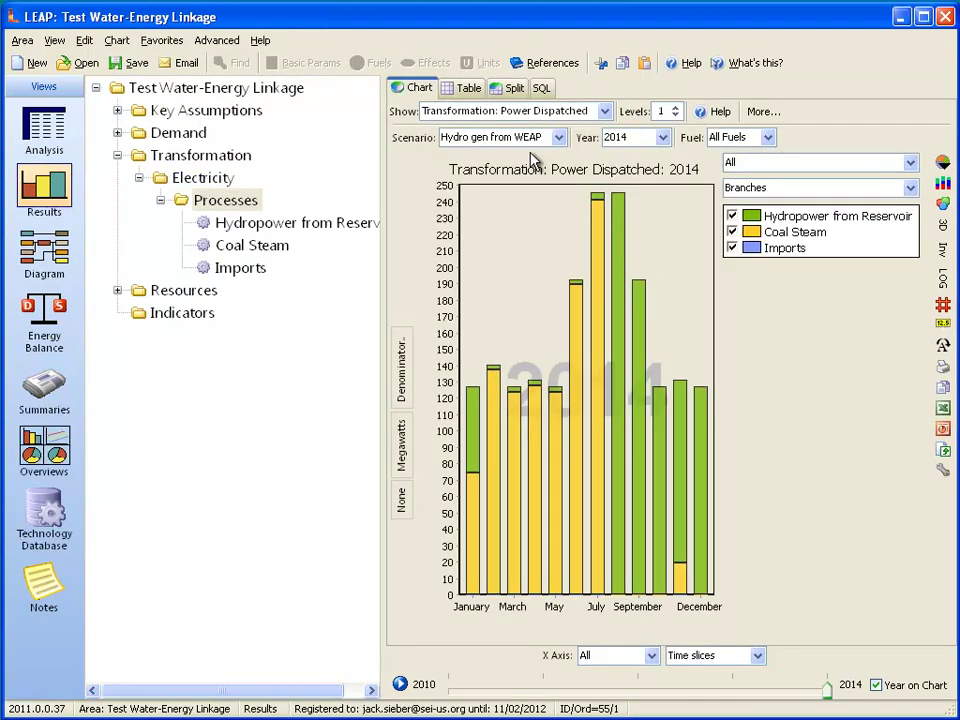
Show LEAP's 2014 power dispatch for Cooling Water Demand from LEAP, then return to WEAP.
left_click(562, 140)
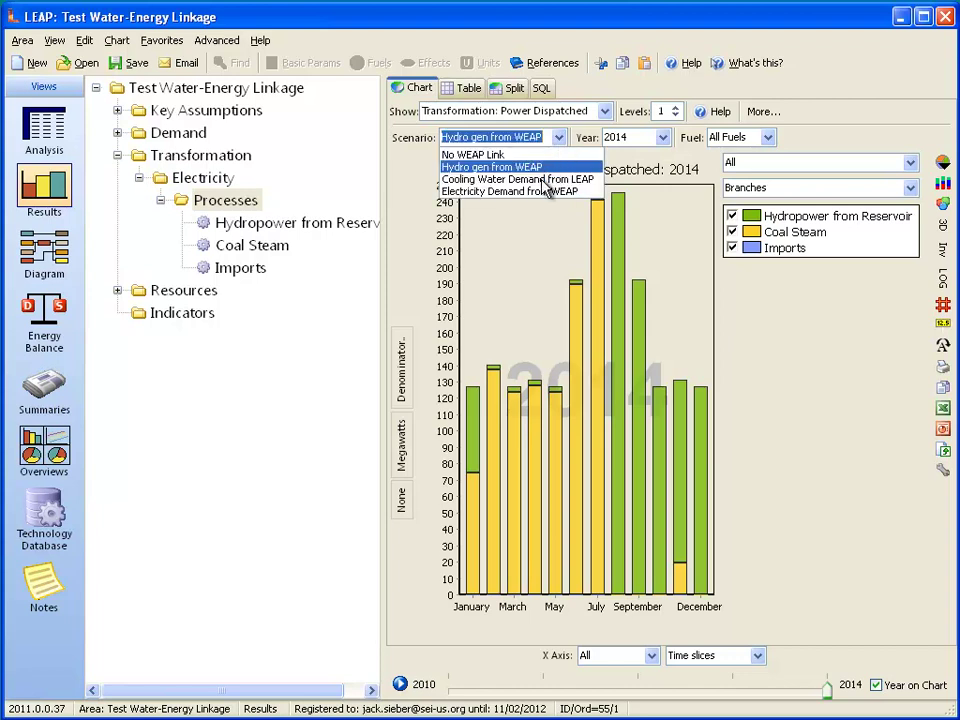
left_click(497, 179)
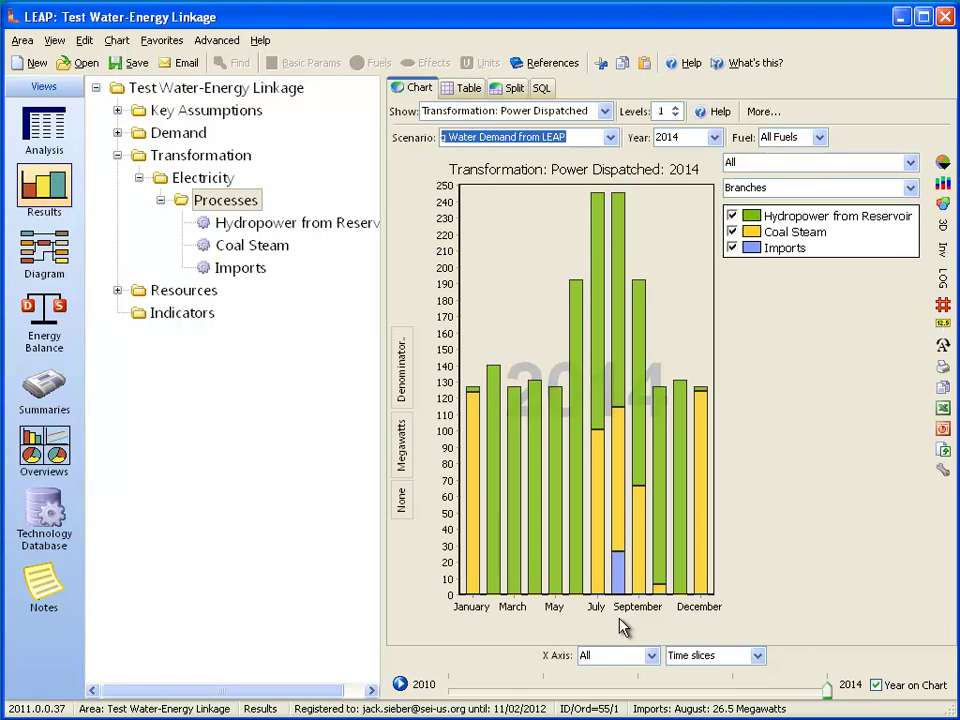
key("alt+Tab")
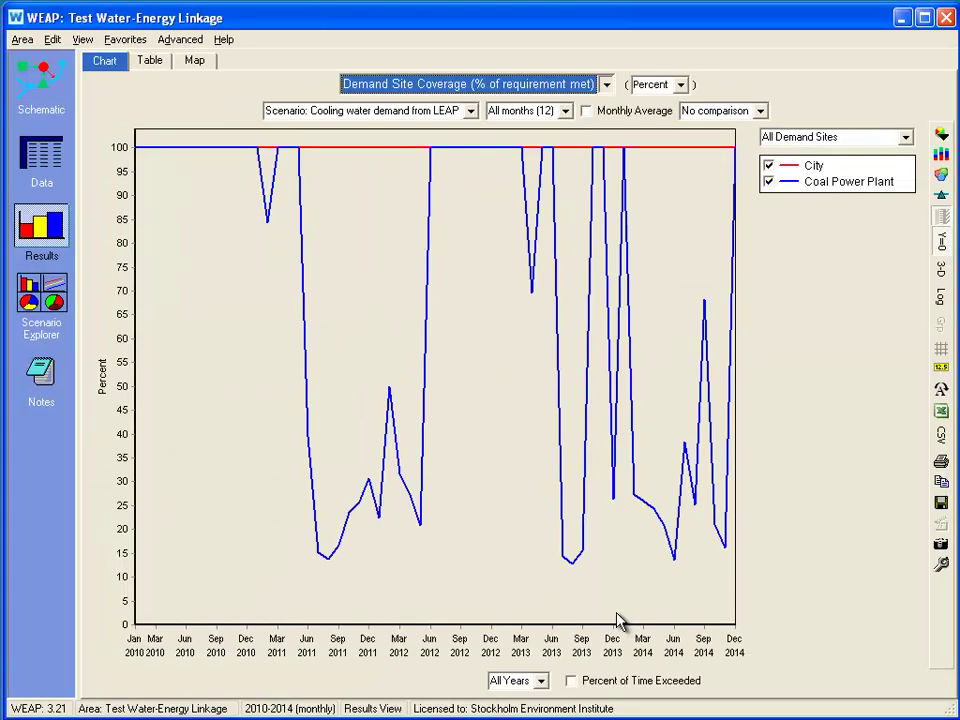
Show the City transmission link's 0.5 kWh per cubic metre under Electricity Demand from WEAP.
left_click(53, 170)
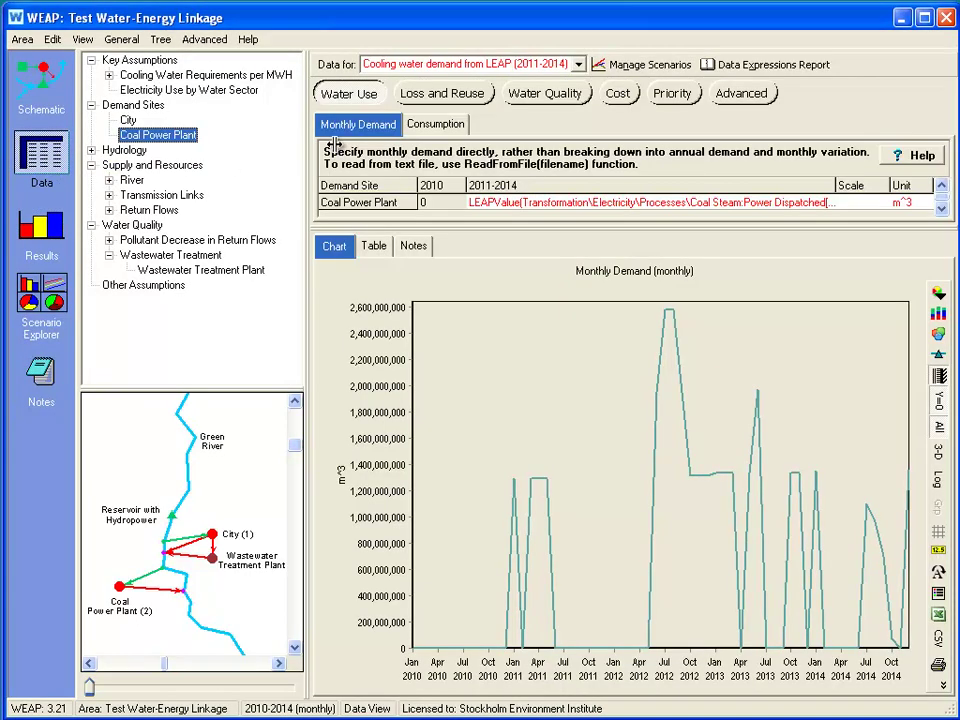
left_click(578, 64)
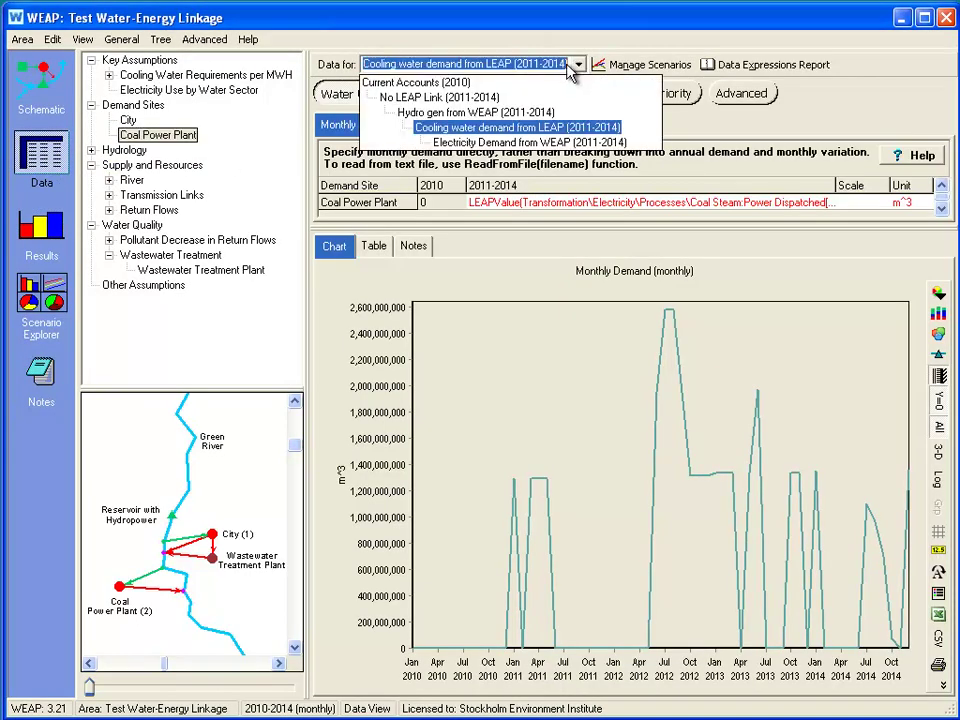
left_click(471, 143)
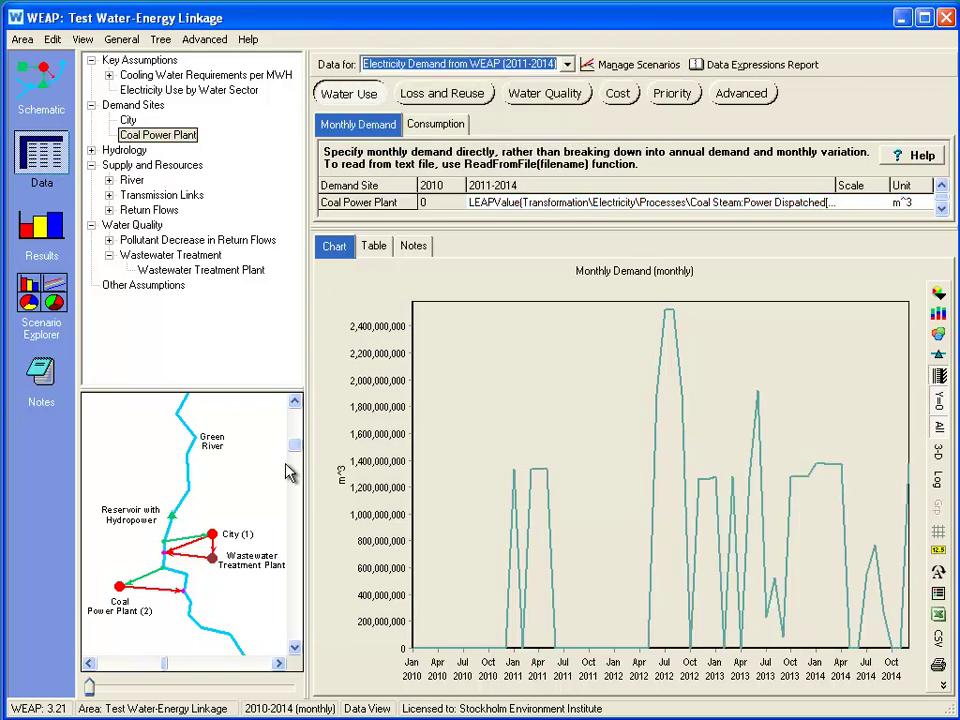
left_click(184, 544)
left_click(262, 222)
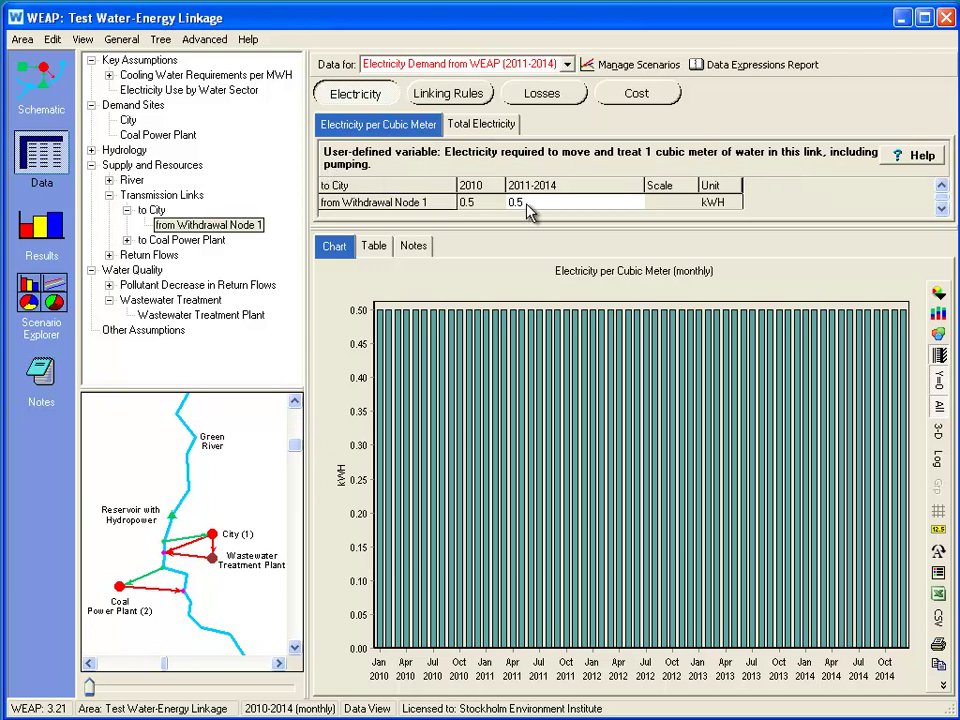
Check Total Electricity for the City link and Wastewater Treatment Plant, then view Electricity Use by Water Sector.
left_click(505, 125)
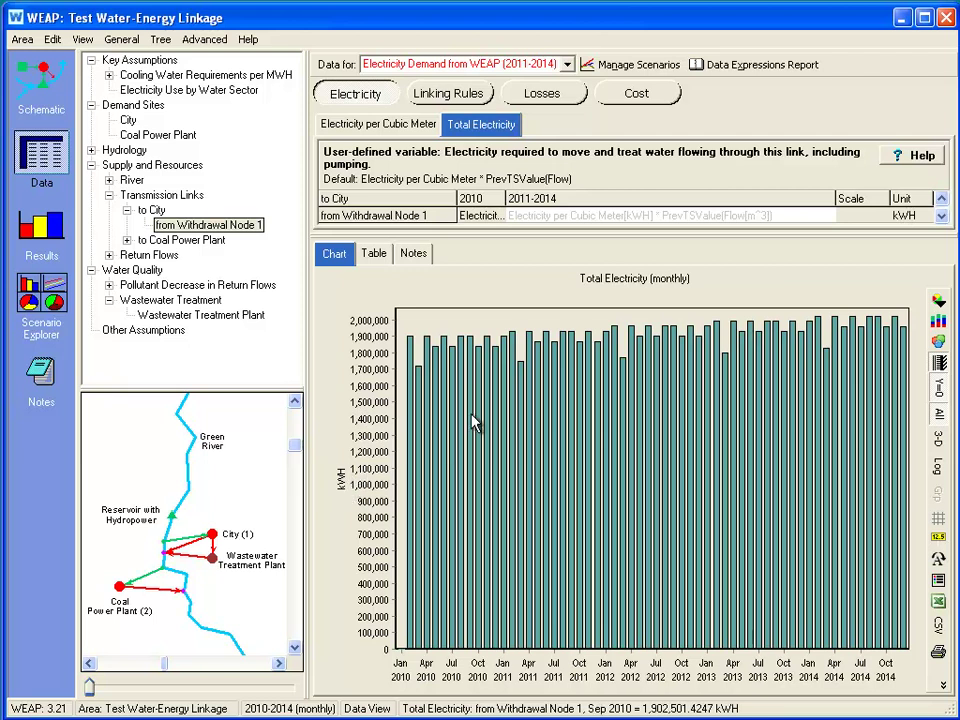
left_click(249, 561)
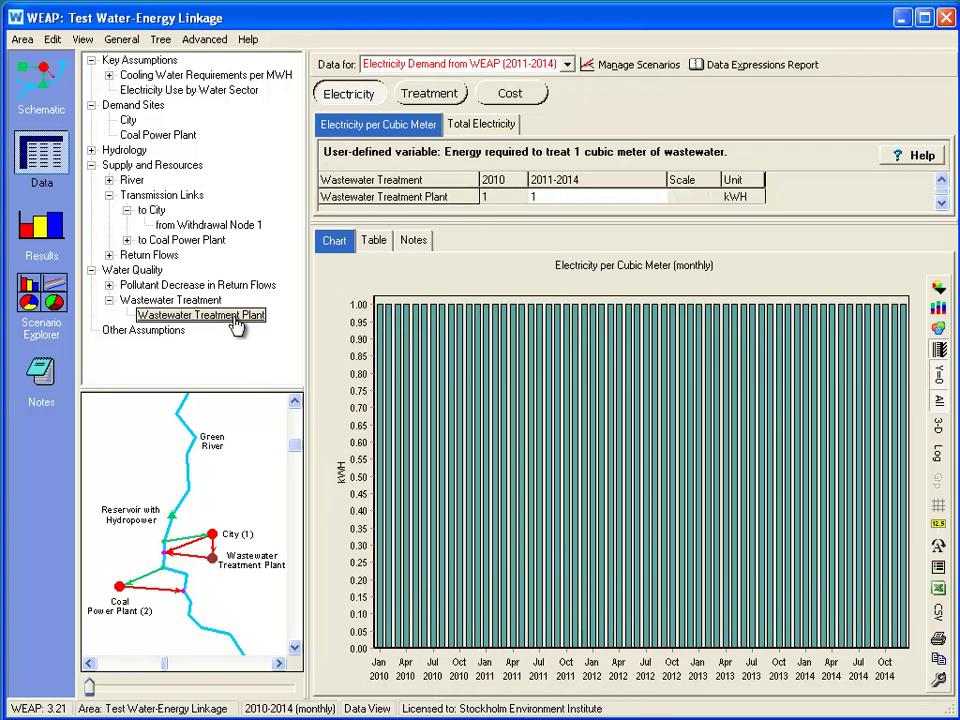
left_click(466, 127)
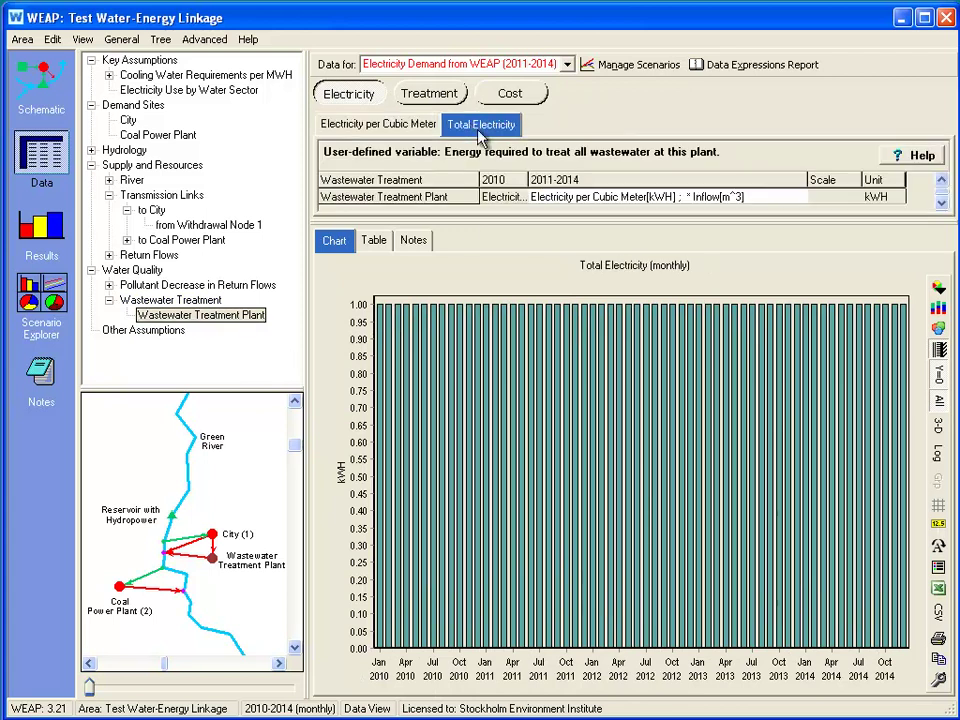
left_click(152, 90)
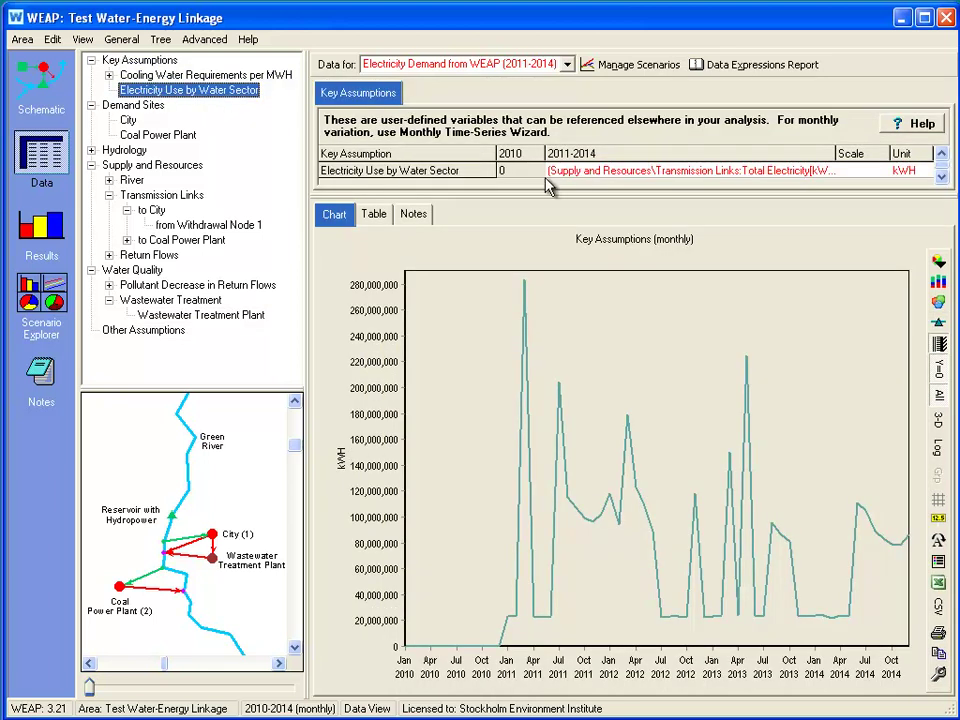
View the 2011-2014 expression in Expression Builder unchanged, then return to LEAP's Analysis view.
left_click(586, 182)
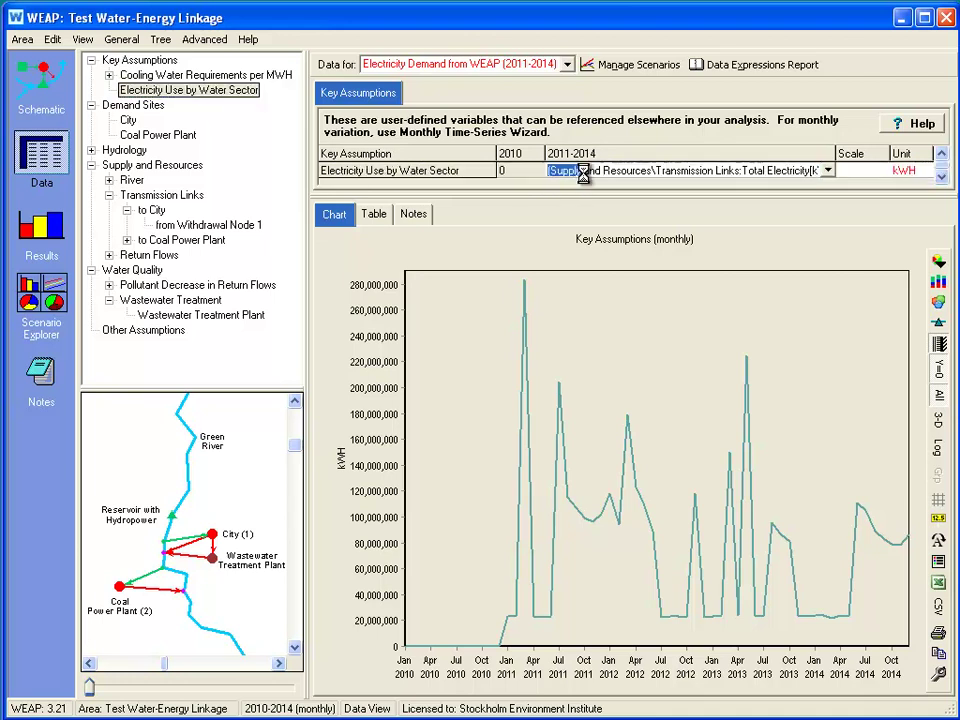
double_click(586, 182)
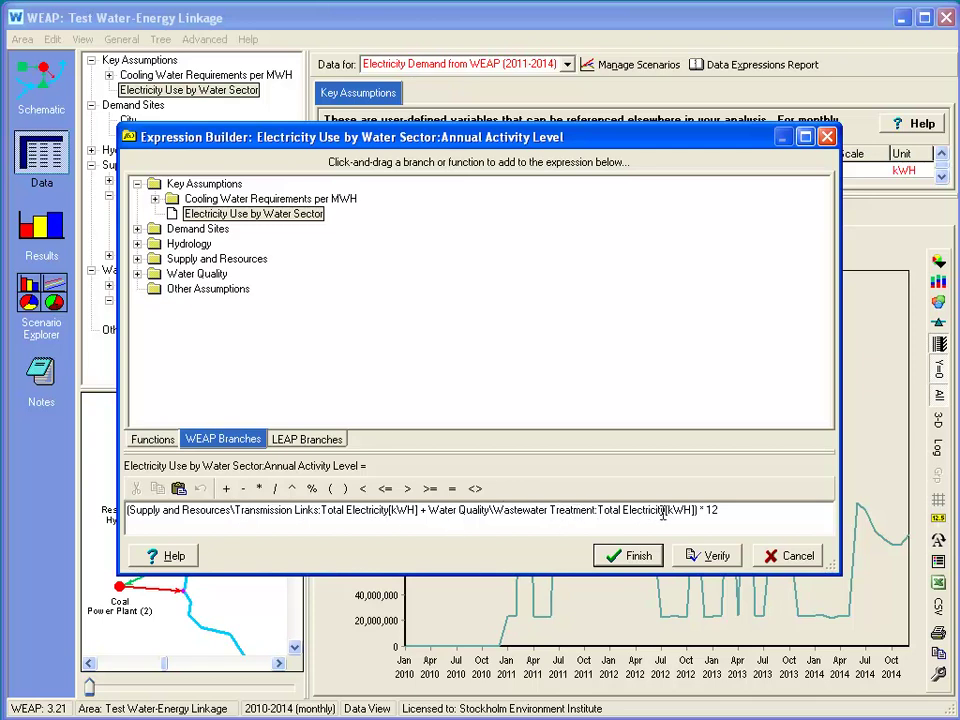
left_click(798, 557)
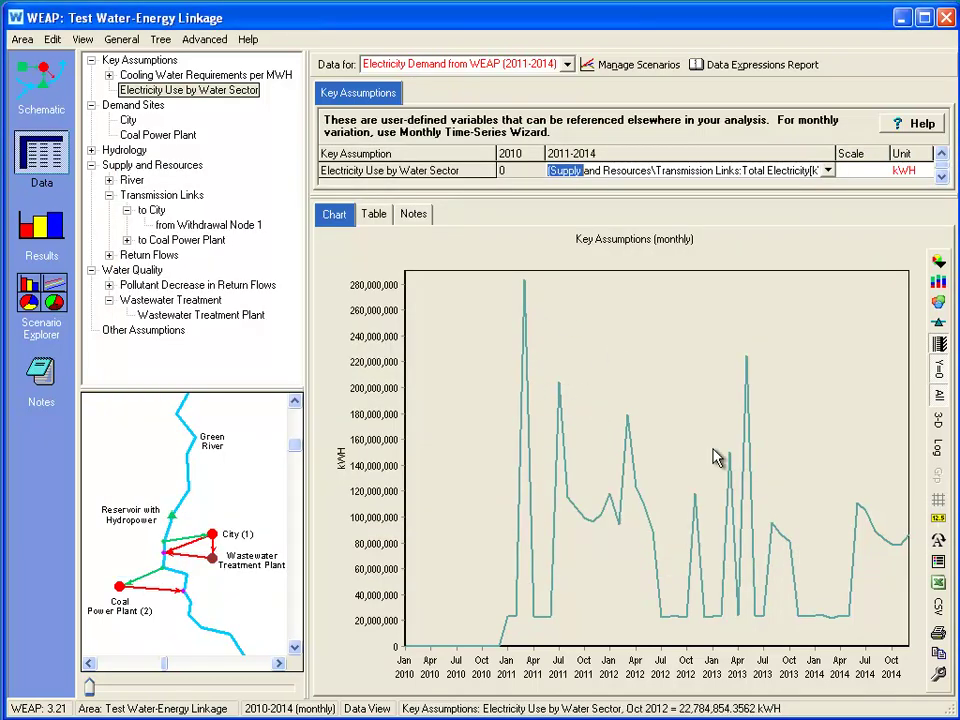
key("alt+Tab")
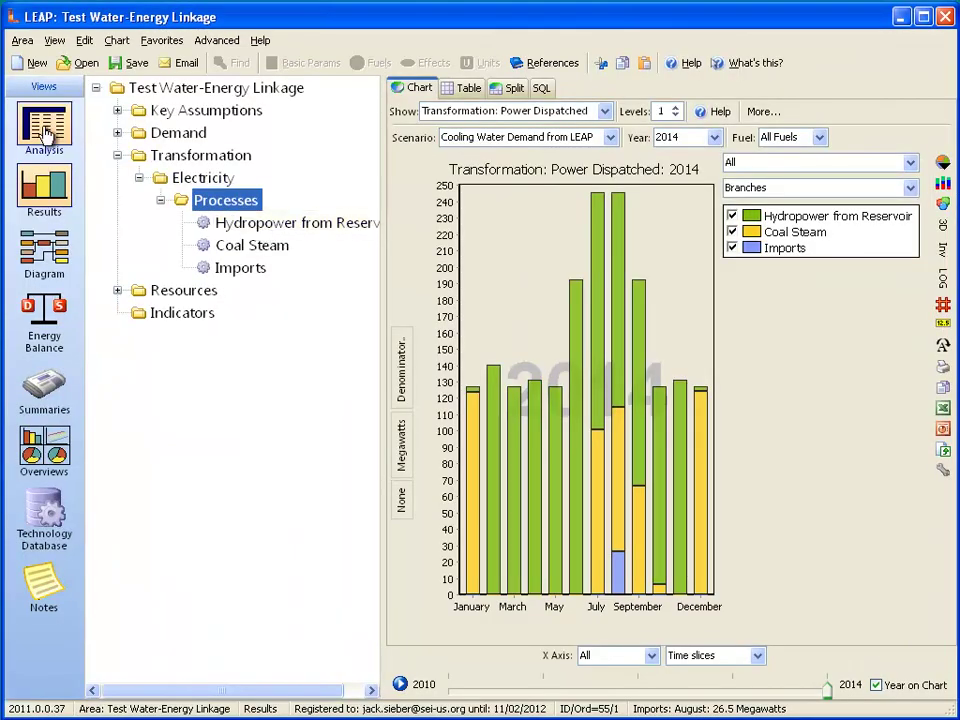
left_click(45, 135)
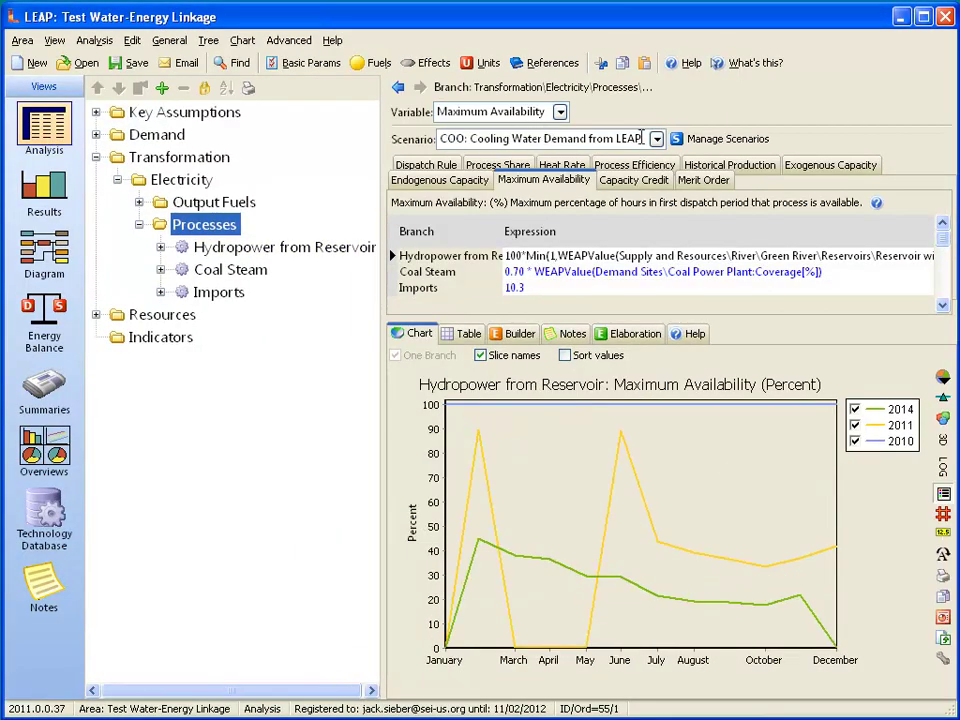
Under Electricity Demand from WEAP, show the Demand > Water Sector final energy intensity linked from WEAP.
left_click(656, 139)
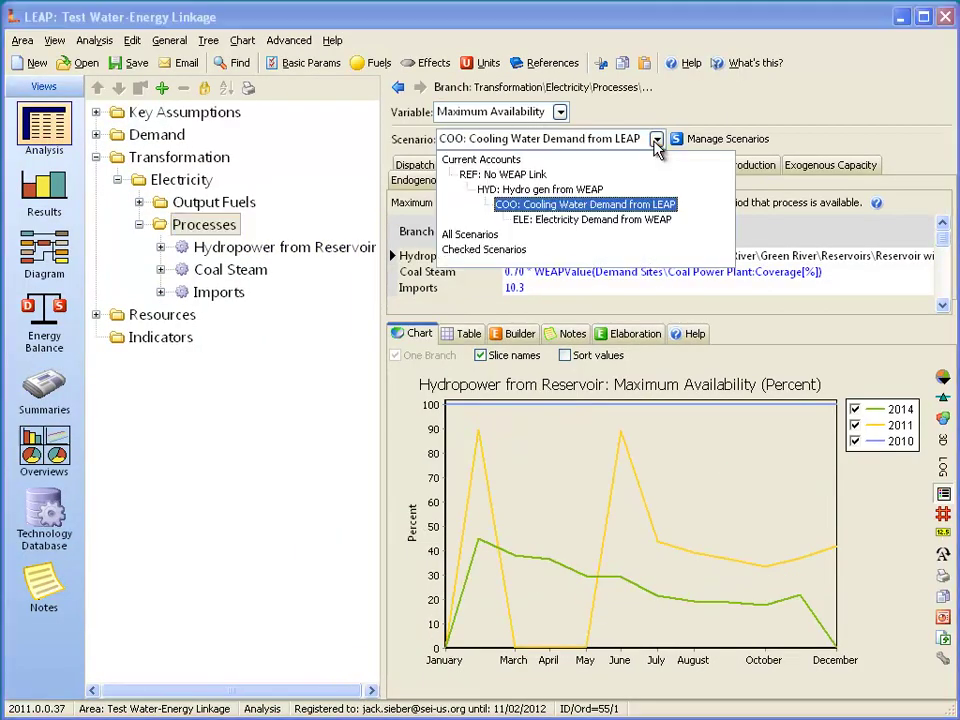
left_click(567, 220)
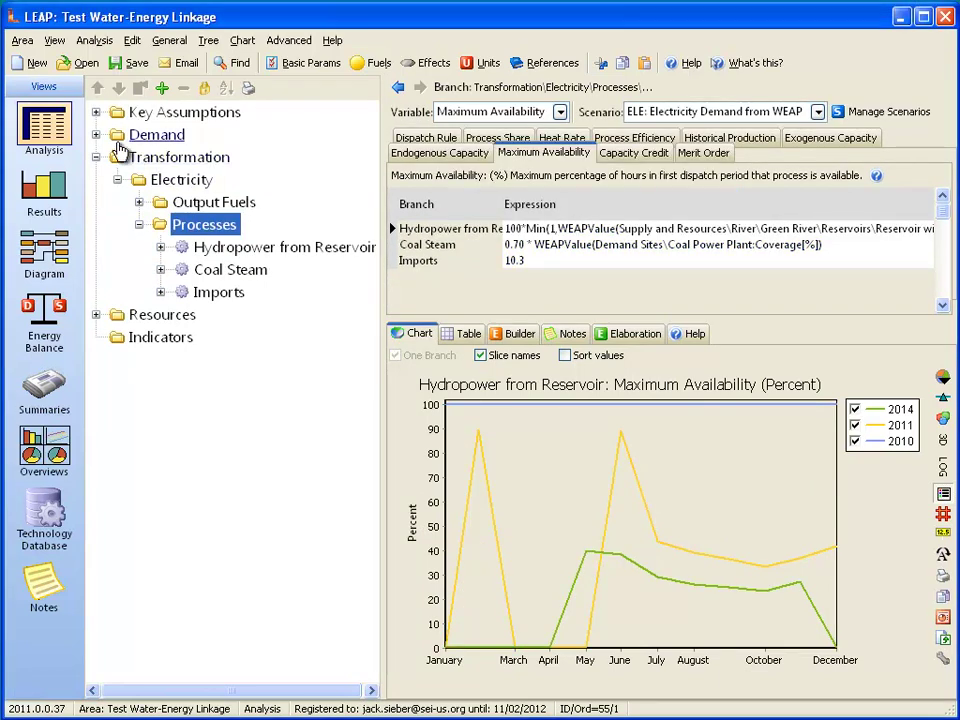
left_click(96, 134)
left_click(172, 185)
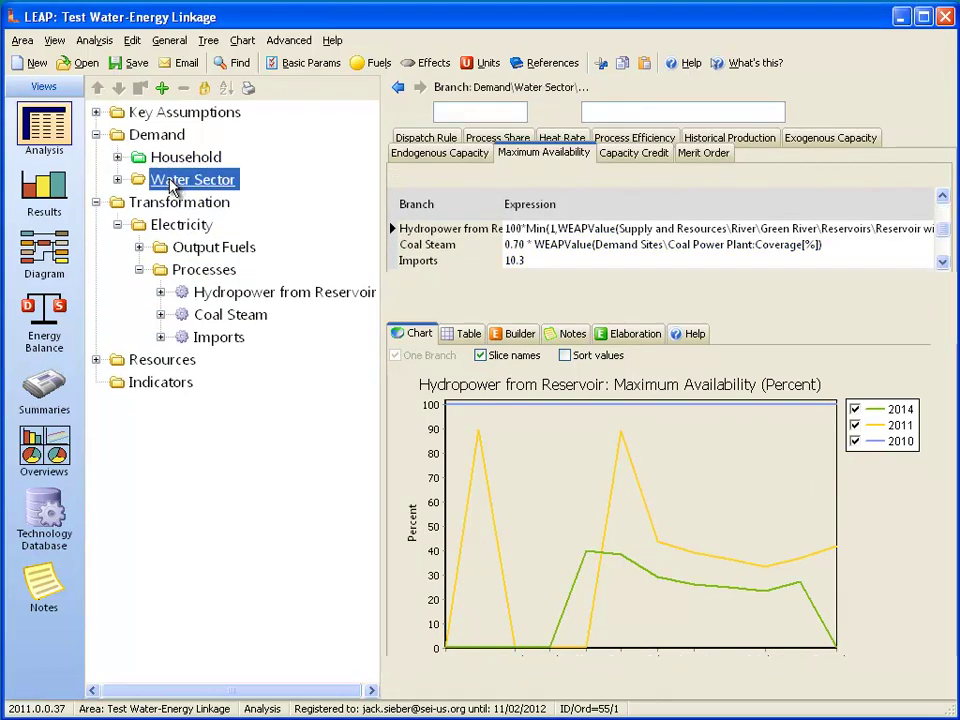
double_click(172, 185)
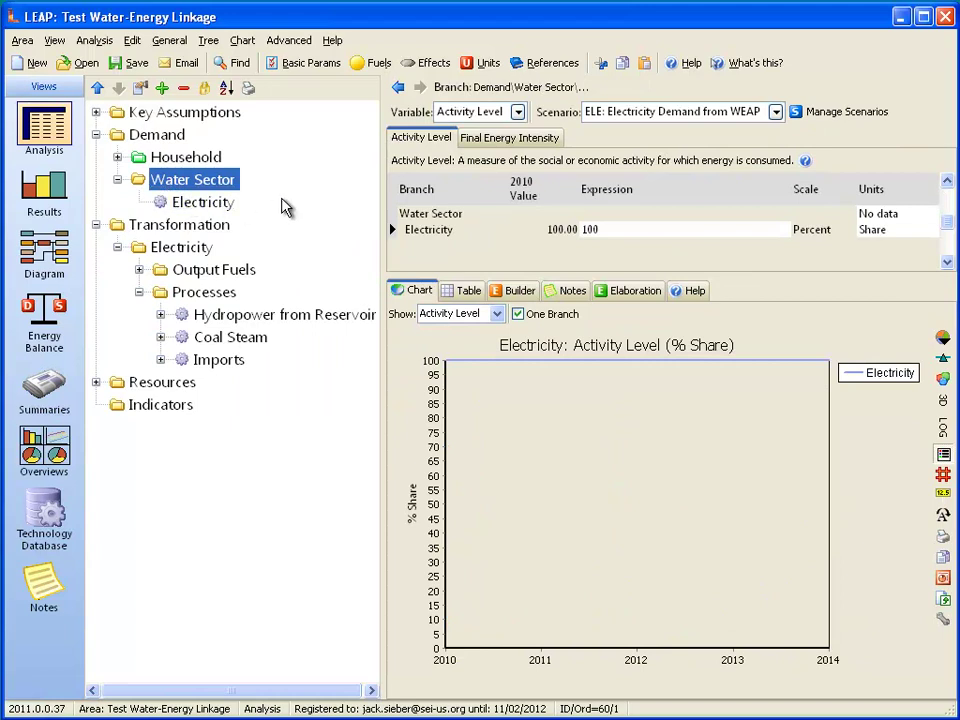
left_click(530, 142)
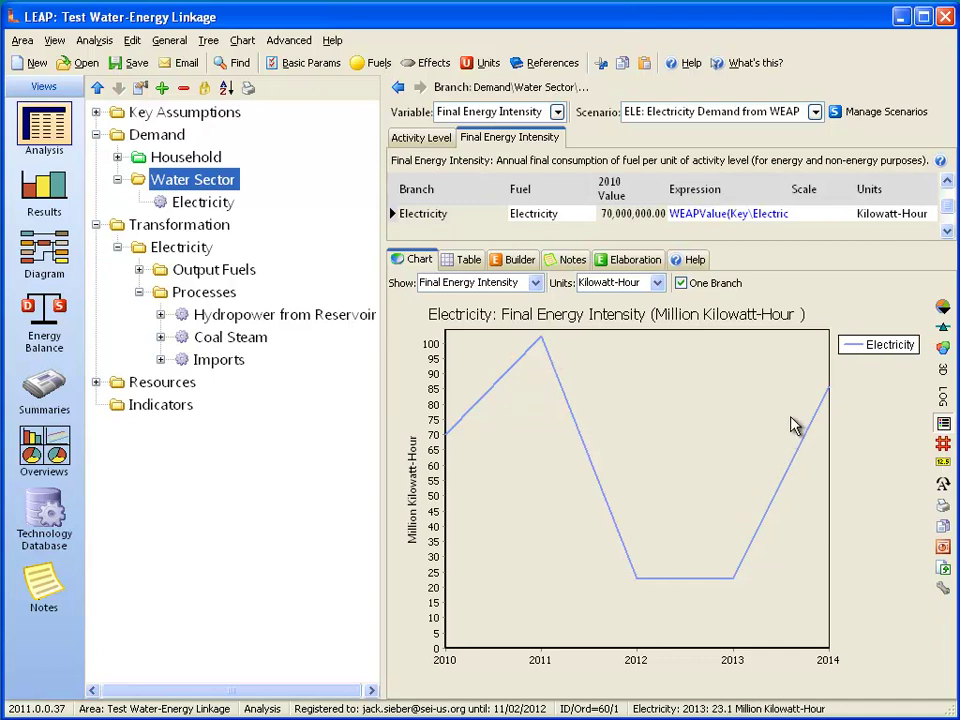
left_click(120, 294)
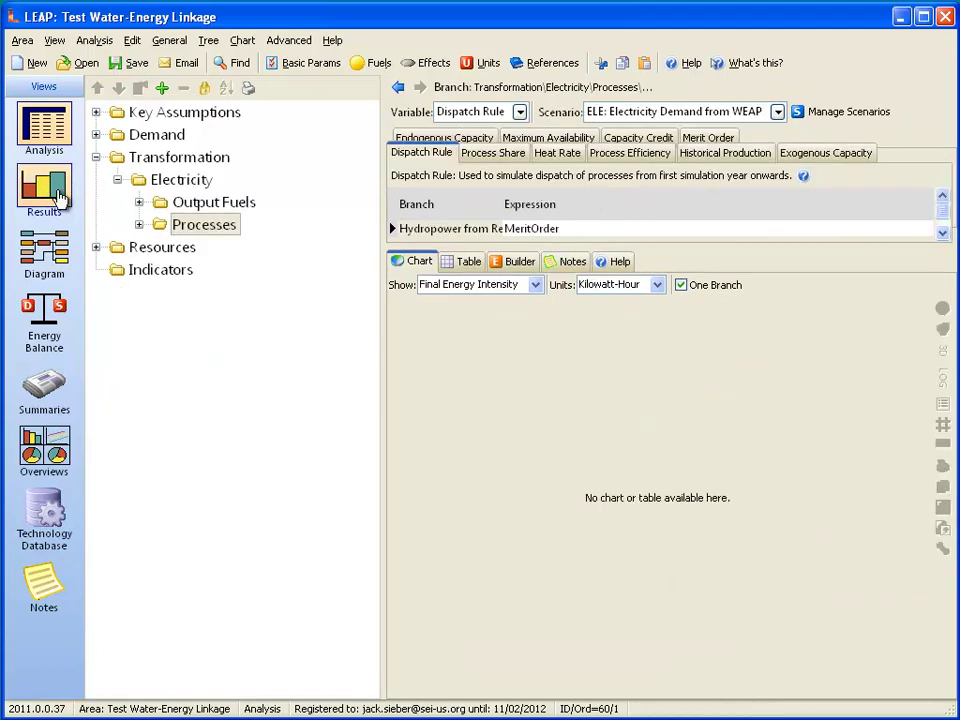
Chart Energy Demand Final Units for 2010–2014 as lines comparing all four scenarios.
left_click(60, 195)
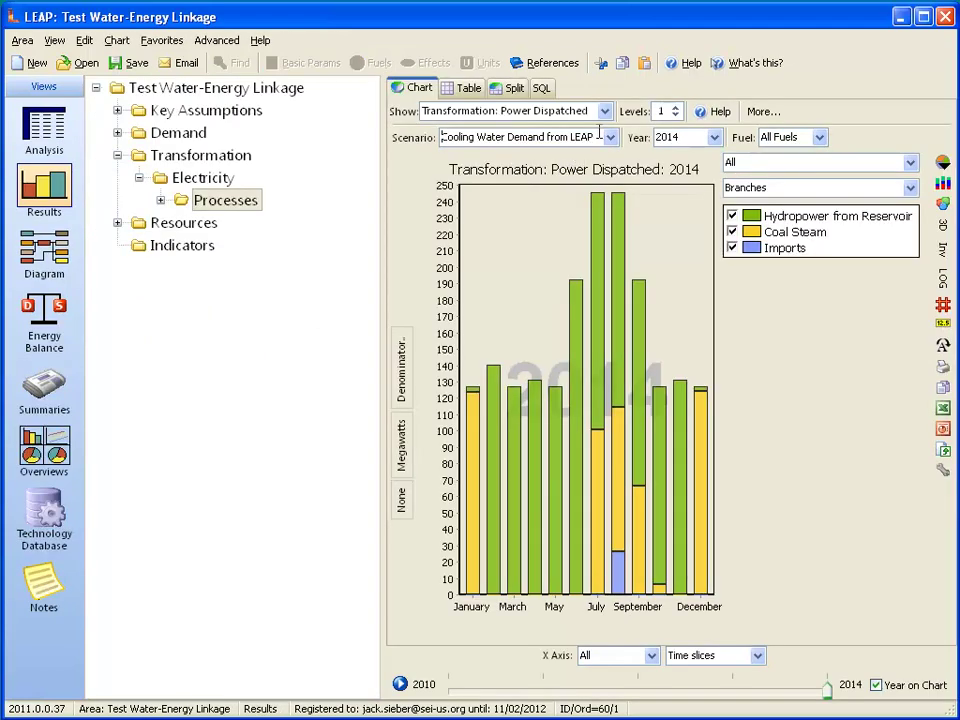
left_click(610, 137)
left_click(515, 191)
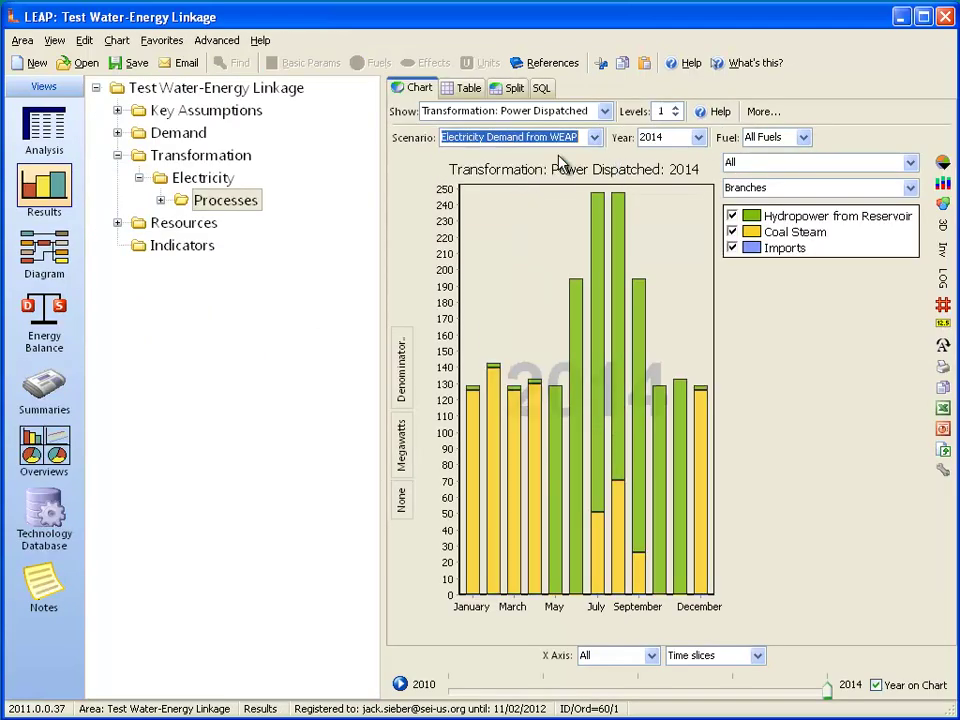
left_click(604, 112)
mouse_move(584, 131)
left_click(640, 132)
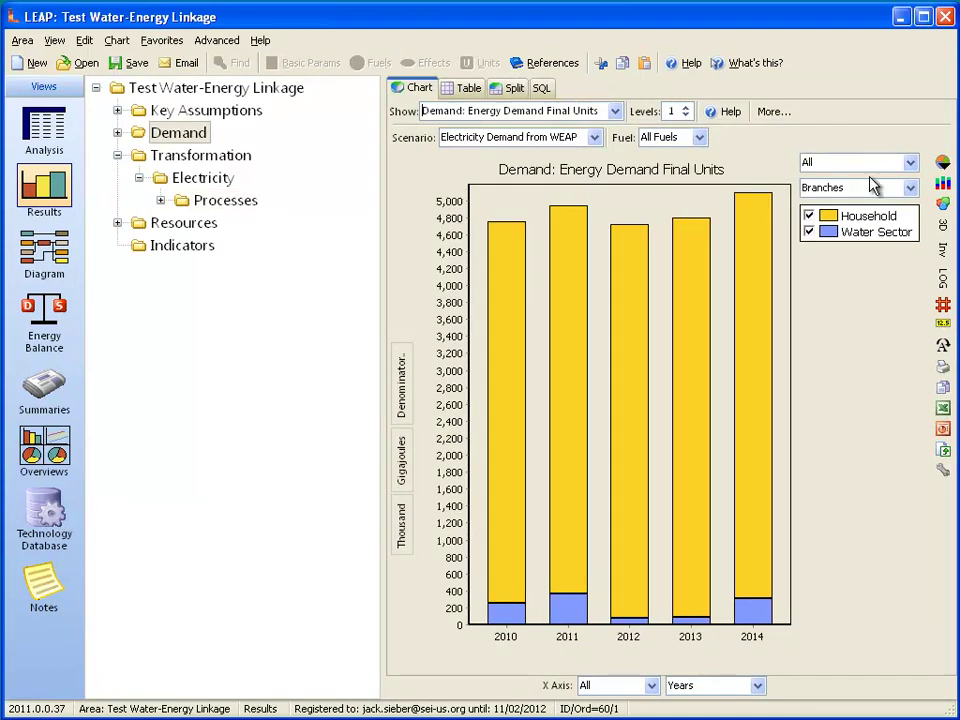
left_click(902, 186)
left_click(846, 206)
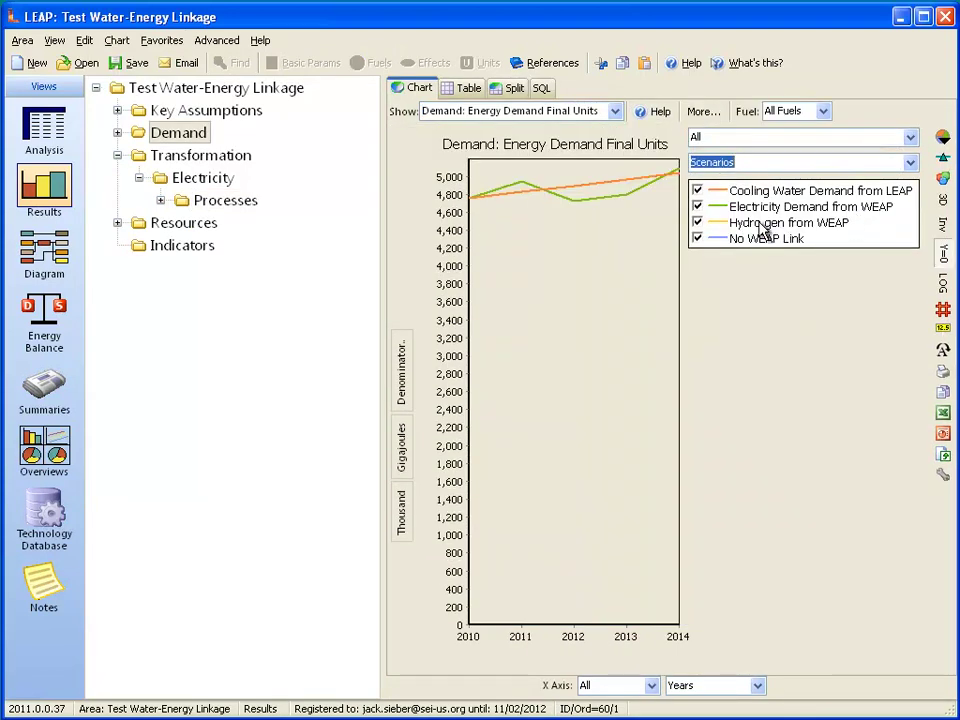